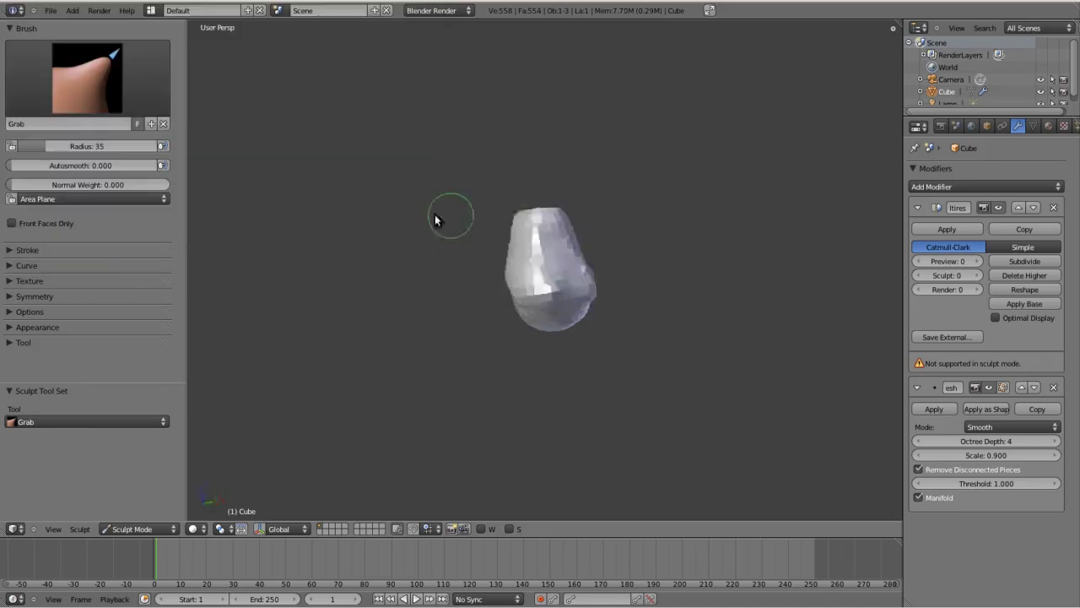
From the front view, pull the blob's sides into pointed shoulders with the Snake Hook brush
key(KP_1)
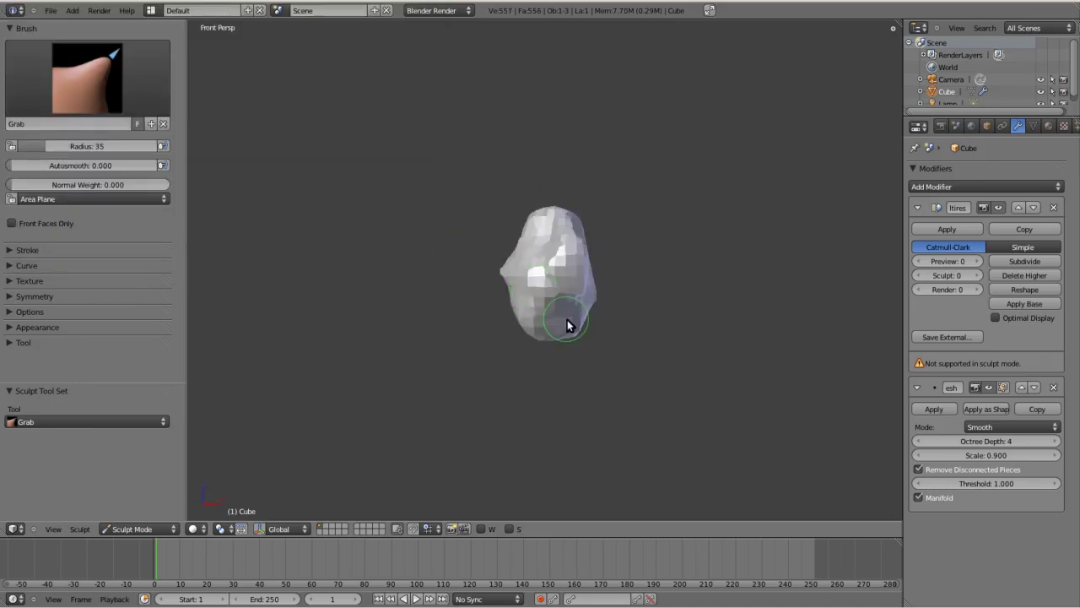
scroll(570, 204, up, 2)
key(k)
scroll(489, 301, up, 2)
scroll(492, 301, down, 2)
mouse_move(491, 302)
middle_down()
mouse_move(588, 310)
mouse_move(425, 275)
mouse_move(545, 276)
middle_up()
scroll(516, 261, down, 2)
Check the side and front views, then add one Multires subdivision level with Ctrl+1
key(g)
key(KP_3)
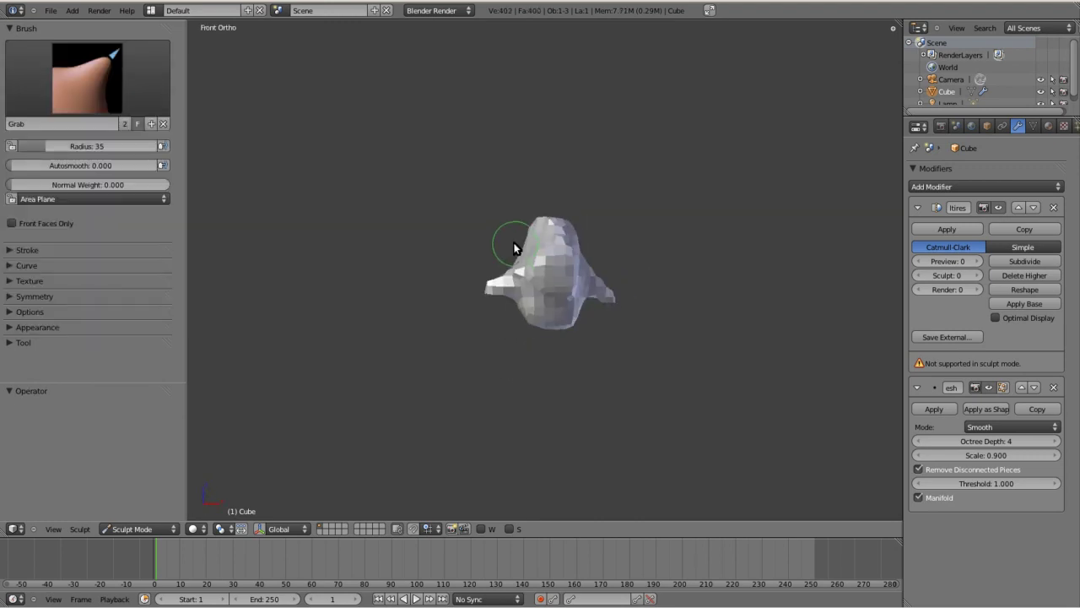
key(KP_5)
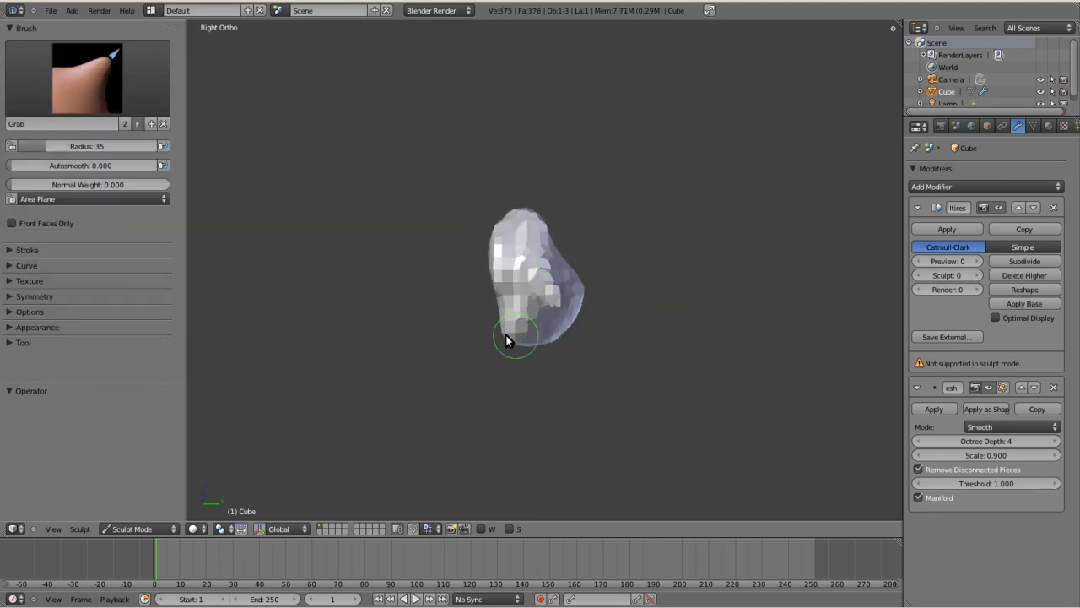
key(KP_1)
key(ctrl+1)
Apply the Multires subdivision, then briefly add and remove another Multiresolution modifier
click(1023, 275)
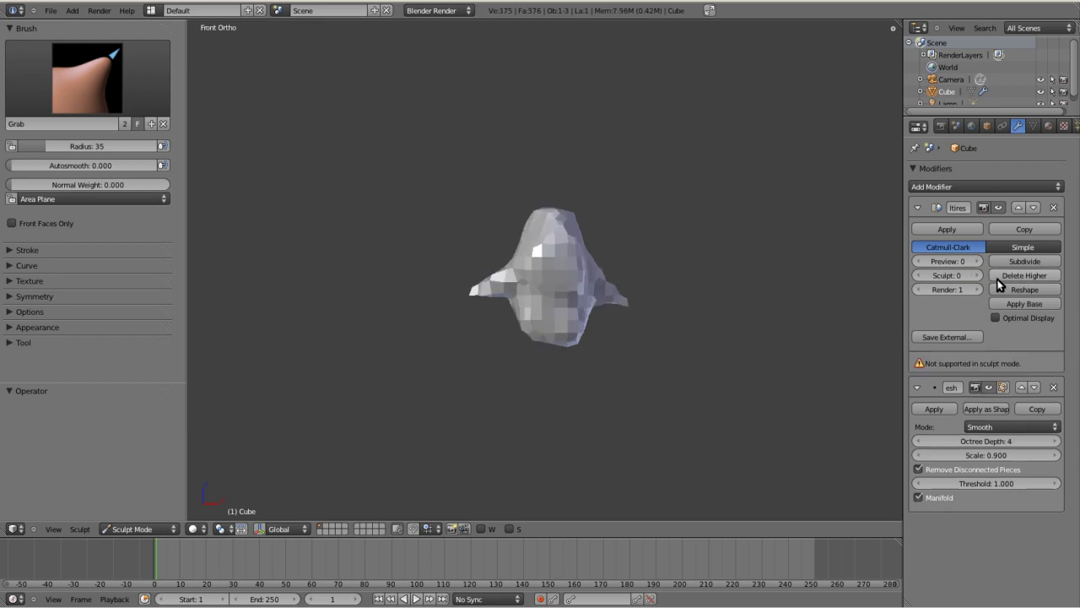
click(947, 229)
click(932, 186)
click(820, 327)
middle_drag(608, 295, 513, 301)
key(KP_1)
scroll(577, 291, up, 2)
key(KP_3)
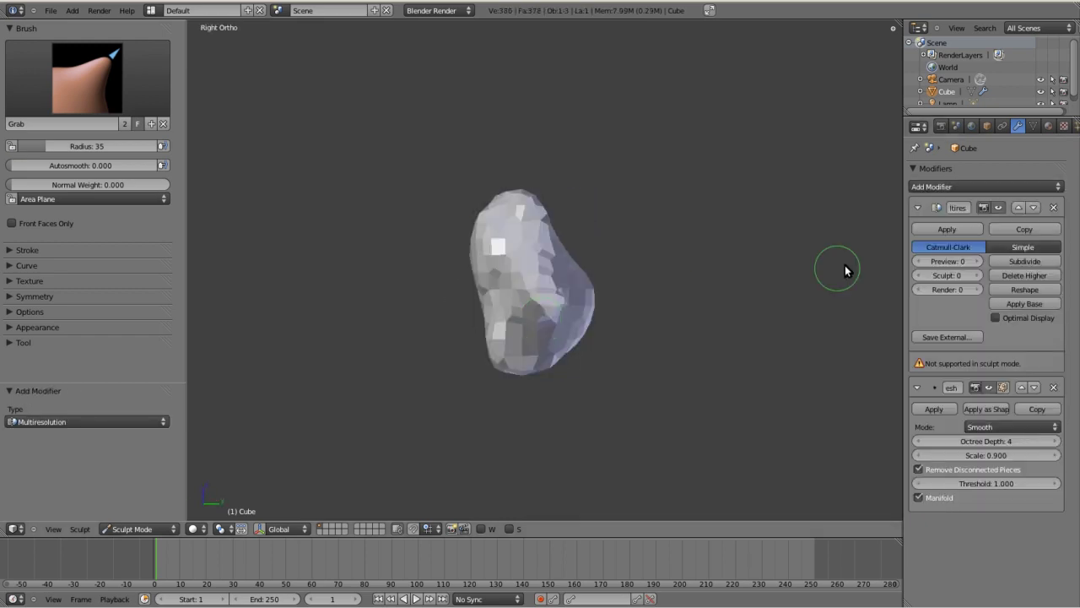
click(947, 229)
Add a Remesh modifier, delete the blocking shape key, and apply the remesh
click(934, 229)
click(985, 186)
click(832, 324)
middle_drag(832, 323, 731, 322)
click(933, 229)
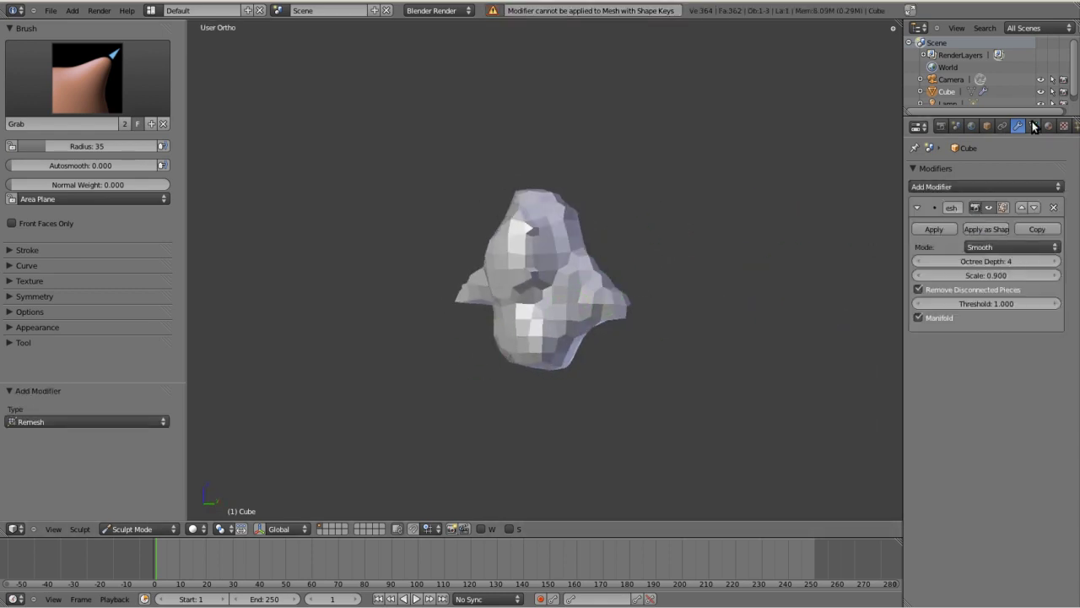
click(1035, 127)
click(1054, 415)
click(1054, 415)
click(1018, 127)
click(934, 229)
key(KP_1)
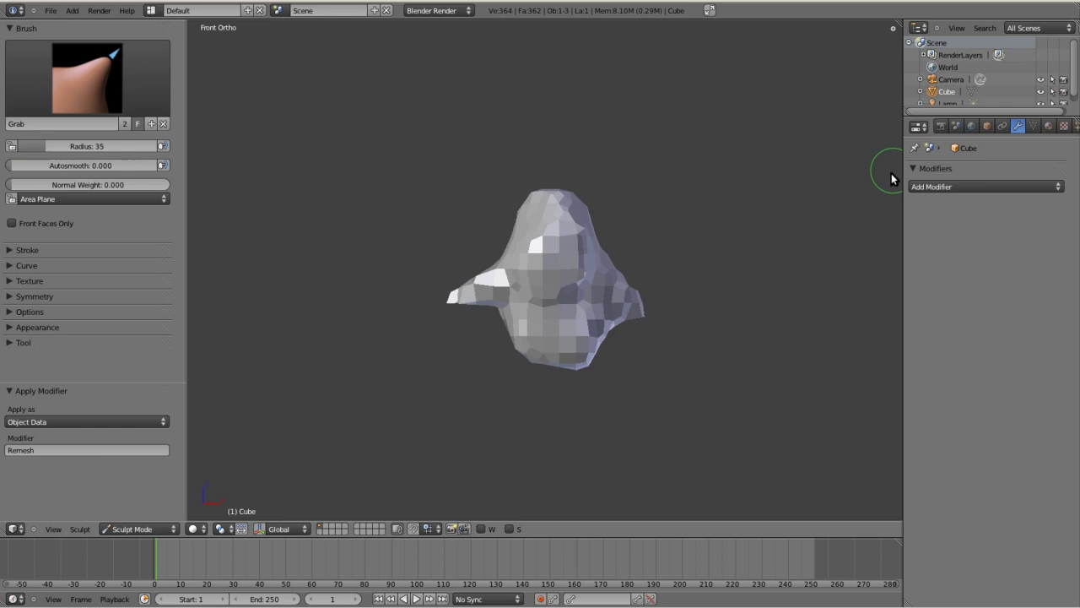
Add a Multiresolution modifier, subdivide it one level and apply it
click(986, 186)
click(832, 306)
click(1024, 261)
click(960, 229)
Add another Remesh modifier set to Smooth mode
click(986, 187)
click(826, 347)
click(1011, 246)
click(1011, 233)
Shape the mesh into head, neck and shoulders with Grab and Clay brush strokes
drag(555, 218, 540, 306)
mouse_move(540, 306)
middle_down()
mouse_move(482, 224)
mouse_move(540, 217)
mouse_move(488, 296)
mouse_move(607, 313)
mouse_move(519, 338)
middle_up()
key(c)
mouse_move(193, 181)
middle_down()
mouse_move(589, 333)
mouse_move(519, 282)
mouse_move(544, 320)
mouse_move(538, 343)
middle_up()
drag(539, 343, 424, 226)
middle_drag(425, 226, 537, 224)
key(KP_1)
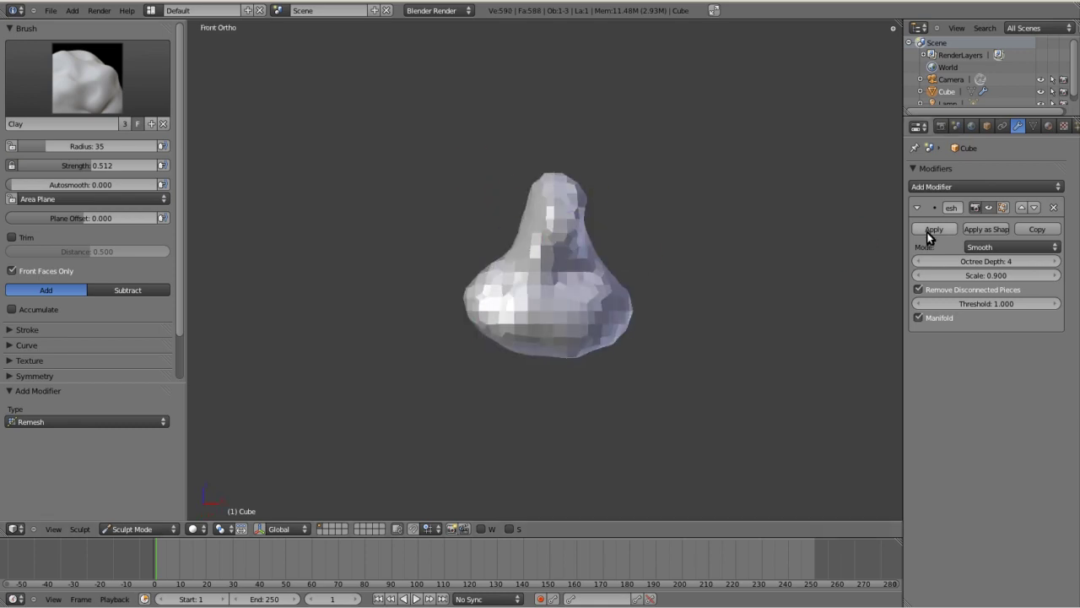
Apply the Smooth Remesh, add a Multiresolution modifier and subdivide it to level 3
click(933, 229)
click(1040, 261)
click(1039, 261)
scroll(536, 279, up, 3)
middle_drag(536, 279, 557, 287)
click(26, 337)
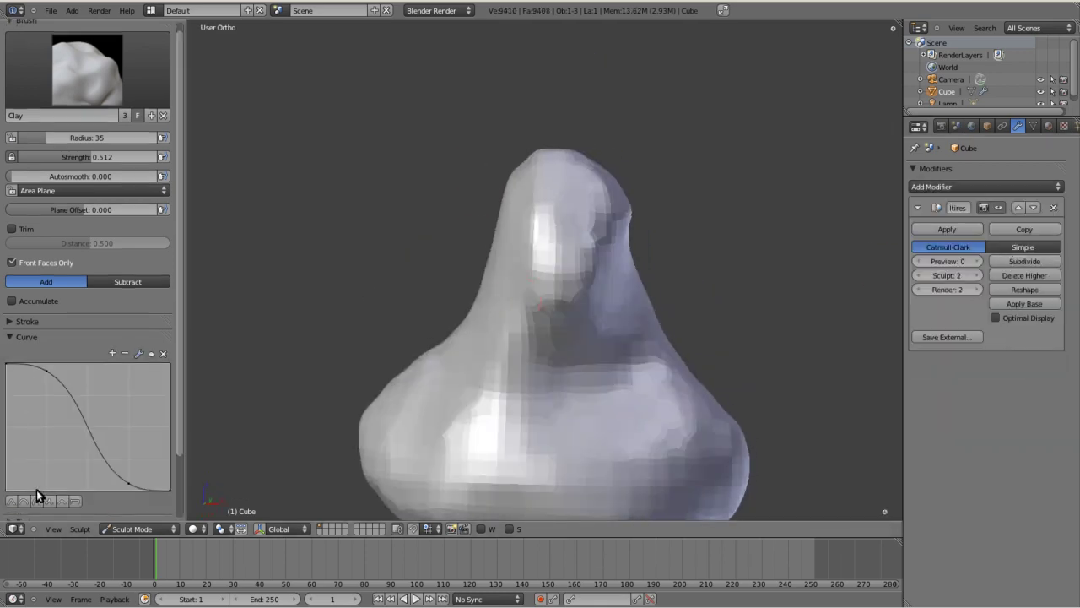
click(26, 337)
key(ctrl+3)
scroll(489, 254, up, 2)
mouse_move(468, 244)
middle_down()
mouse_move(659, 319)
mouse_move(555, 266)
middle_up()
Raise the brush strength to 0.889 and sculpt finer head detail
drag(121, 158, 142, 158)
scroll(585, 312, down, 1)
mouse_move(586, 311)
middle_down()
mouse_move(500, 277)
mouse_move(593, 229)
mouse_move(586, 282)
mouse_move(540, 282)
mouse_move(574, 335)
mouse_move(574, 391)
mouse_move(576, 343)
mouse_move(526, 376)
mouse_move(529, 316)
mouse_move(632, 237)
mouse_move(501, 192)
middle_up()
scroll(587, 282, down, 2)
scroll(525, 376, up, 2)
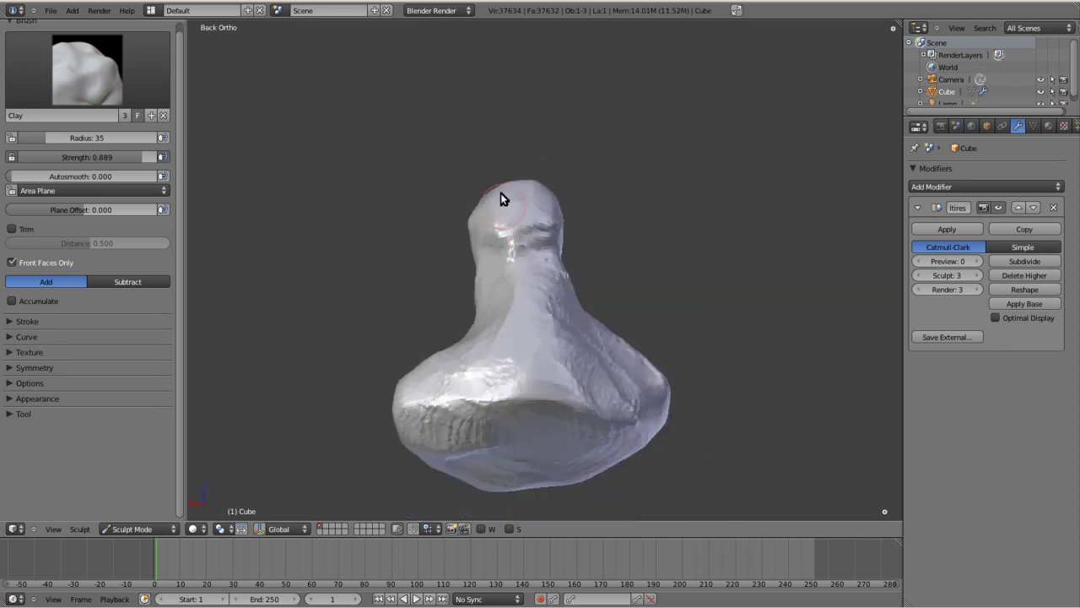
scroll(500, 193, down, 2)
Pull the bust into a rough face and torso with the Grab brush and subdivide to level 4
key(g)
key(KP_3)
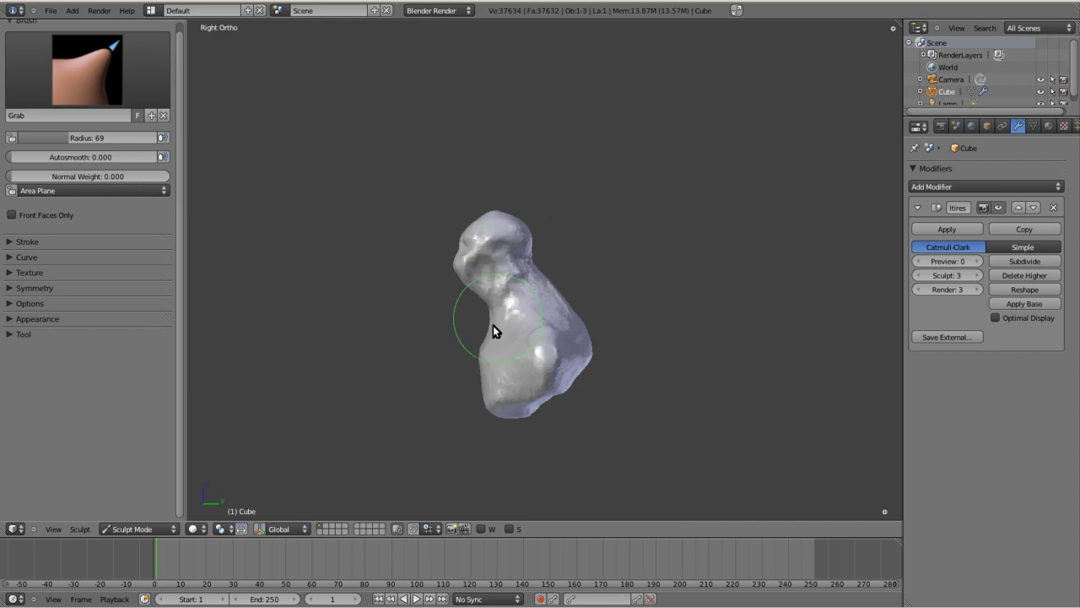
key(KP_1)
scroll(523, 301, up, 3)
mouse_move(638, 284)
middle_down()
mouse_move(551, 191)
mouse_move(639, 164)
mouse_move(521, 128)
mouse_move(540, 265)
middle_up()
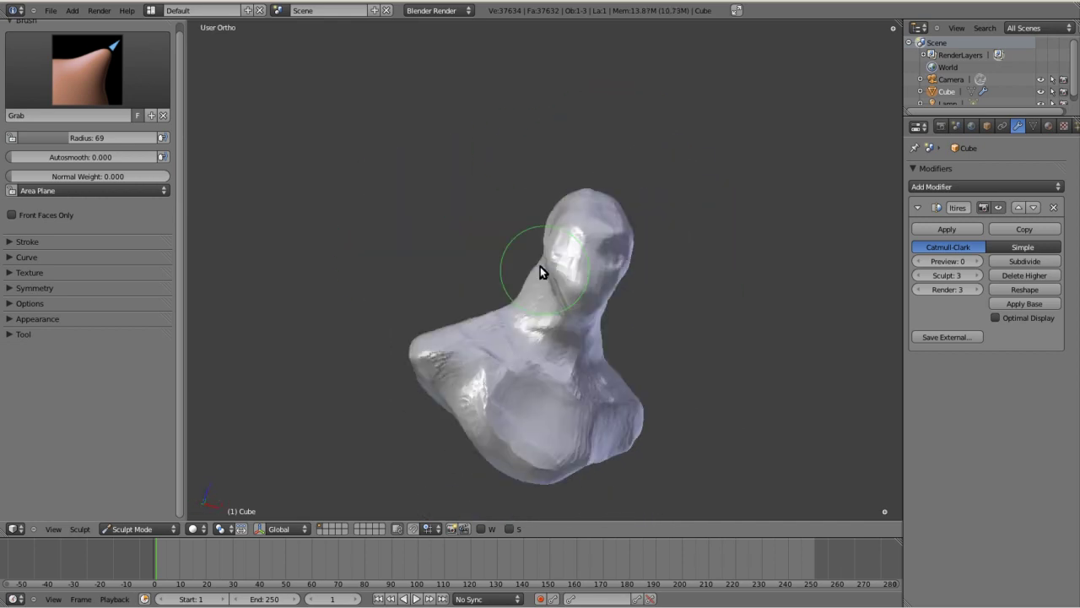
key(KP_5)
middle_drag(475, 212, 585, 262)
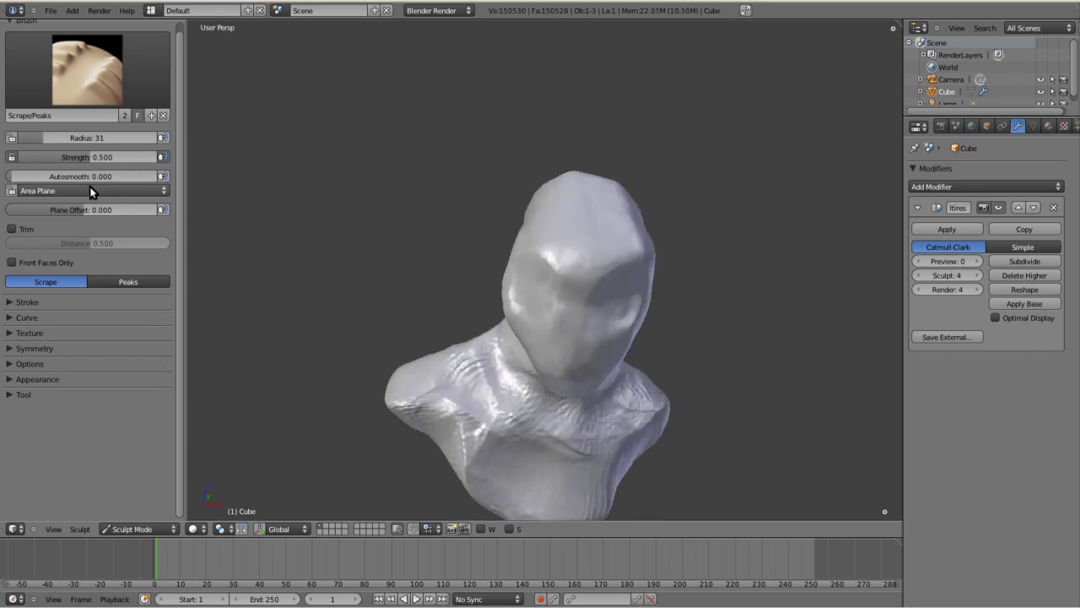
Show the brush falloff curve and change the Orbit Style in the Input preferences
click(26, 317)
mouse_move(506, 253)
middle_down()
mouse_move(446, 151)
mouse_move(613, 265)
mouse_move(615, 212)
mouse_move(591, 253)
middle_up()
key(ctrl+alt+u)
click(189, 13)
click(38, 249)
Smooth the bust with Scrape/Peaks and carve the brow, eye sockets and ear with Clay strokes
mouse_move(472, 245)
middle_down()
mouse_move(579, 273)
mouse_move(499, 205)
mouse_move(608, 229)
mouse_move(464, 234)
mouse_move(598, 272)
mouse_move(475, 210)
mouse_move(603, 207)
mouse_move(348, 183)
mouse_move(619, 239)
mouse_move(477, 222)
mouse_move(600, 171)
mouse_move(456, 341)
mouse_move(484, 376)
mouse_move(579, 347)
mouse_move(554, 387)
mouse_move(461, 338)
mouse_move(471, 271)
mouse_move(544, 303)
mouse_move(520, 288)
mouse_move(593, 307)
mouse_move(547, 244)
mouse_move(475, 335)
mouse_move(538, 360)
mouse_move(533, 335)
mouse_move(456, 301)
mouse_move(577, 250)
mouse_move(536, 350)
mouse_move(572, 233)
mouse_move(607, 413)
mouse_move(546, 410)
mouse_move(465, 236)
middle_up()
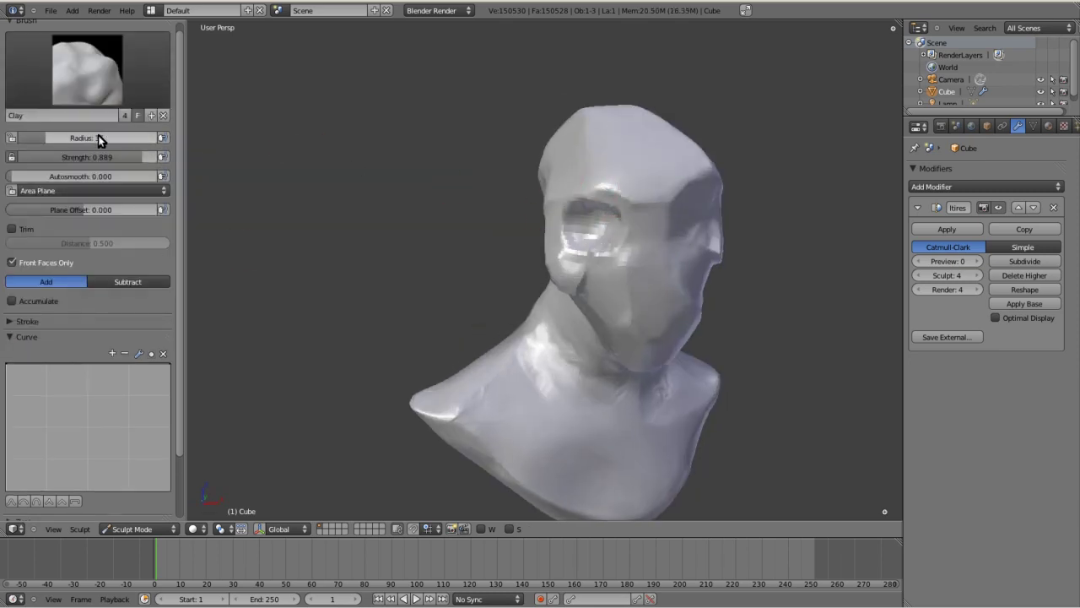
mouse_move(397, 169)
middle_down()
mouse_move(465, 176)
mouse_move(622, 147)
mouse_move(651, 161)
mouse_move(573, 243)
mouse_move(729, 202)
mouse_move(711, 166)
mouse_move(403, 150)
mouse_move(639, 101)
mouse_move(374, 200)
mouse_move(620, 125)
mouse_move(711, 217)
middle_up()
scroll(562, 113, down, 3)
scroll(610, 133, up, 3)
scroll(596, 132, up, 3)
scroll(543, 150, down, 3)
mouse_move(596, 133)
middle_down()
mouse_move(543, 149)
mouse_move(688, 181)
mouse_move(673, 227)
mouse_move(458, 174)
mouse_move(605, 176)
mouse_move(440, 247)
mouse_move(552, 205)
mouse_move(566, 186)
mouse_move(458, 264)
mouse_move(702, 237)
mouse_move(482, 174)
mouse_move(521, 203)
mouse_move(511, 232)
mouse_move(473, 253)
middle_up()
Lower the Clay brush strength to 0.611
scroll(688, 182, up, 2)
scroll(673, 227, down, 2)
scroll(458, 174, up, 2)
scroll(552, 205, up, 1)
scroll(482, 174, down, 2)
drag(84, 157, 44, 157)
scroll(482, 265, up, 2)
Build up the neck, collarbones and chest ridges with gentle clay strokes from side and three-quarter views
mouse_move(501, 218)
middle_down()
mouse_move(681, 246)
mouse_move(582, 413)
middle_up()
scroll(552, 374, up, 2)
middle_drag(552, 374, 514, 427)
scroll(479, 377, up, 3)
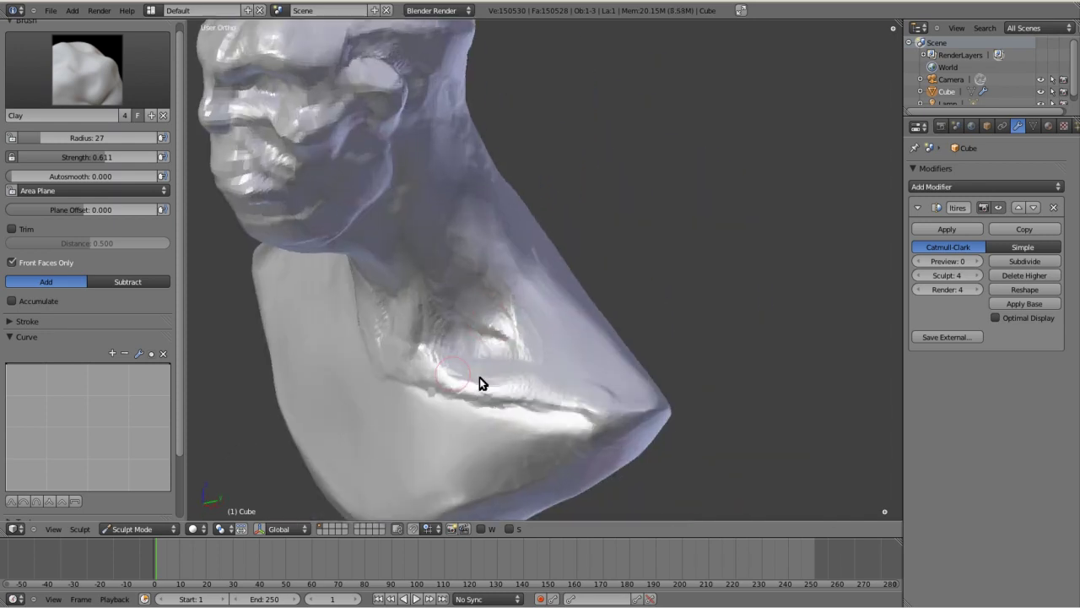
scroll(479, 378, down, 4)
scroll(477, 322, up, 3)
scroll(366, 308, up, 1)
scroll(693, 288, down, 3)
mouse_move(693, 288)
middle_down()
mouse_move(607, 302)
mouse_move(515, 370)
mouse_move(461, 256)
mouse_move(640, 332)
mouse_move(500, 196)
mouse_move(539, 291)
middle_up()
scroll(640, 336, up, 3)
scroll(549, 302, down, 5)
scroll(550, 222, up, 2)
mouse_move(436, 260)
middle_down()
mouse_move(539, 312)
mouse_move(521, 355)
mouse_move(475, 256)
mouse_move(569, 304)
middle_up()
scroll(447, 173, up, 3)
mouse_move(447, 173)
middle_down()
mouse_move(495, 154)
mouse_move(386, 194)
middle_up()
scroll(523, 217, down, 2)
scroll(403, 223, down, 1)
mouse_move(523, 216)
middle_down()
mouse_move(403, 223)
mouse_move(506, 132)
middle_up()
scroll(506, 132, up, 3)
Adjust the head and neck proportions with the Grab brush at radius 70, checking right, left and back views
scroll(528, 203, down, 1)
key(g)
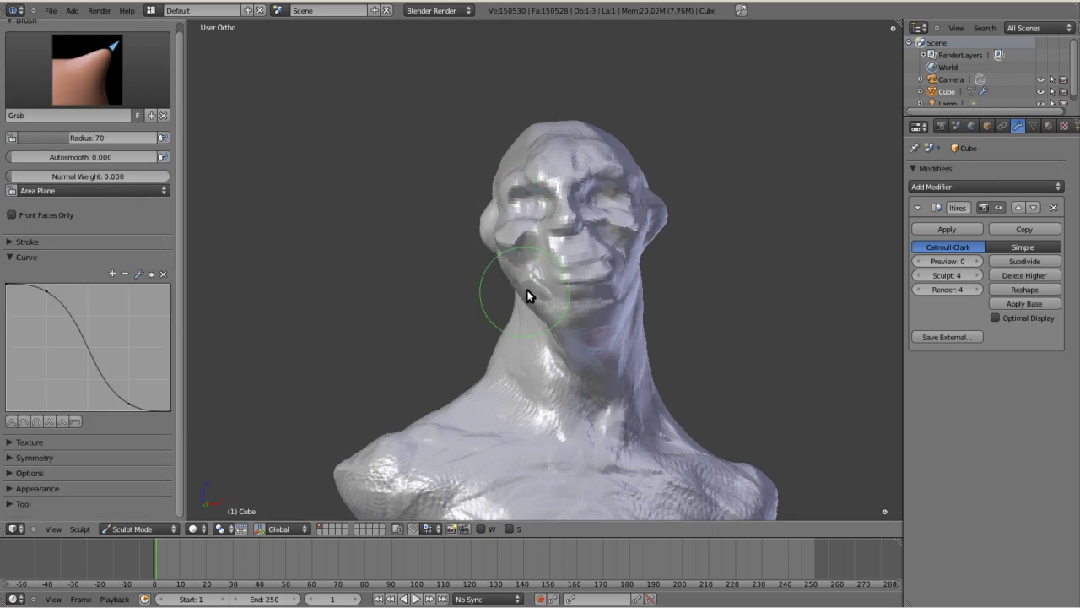
scroll(514, 317, down, 4)
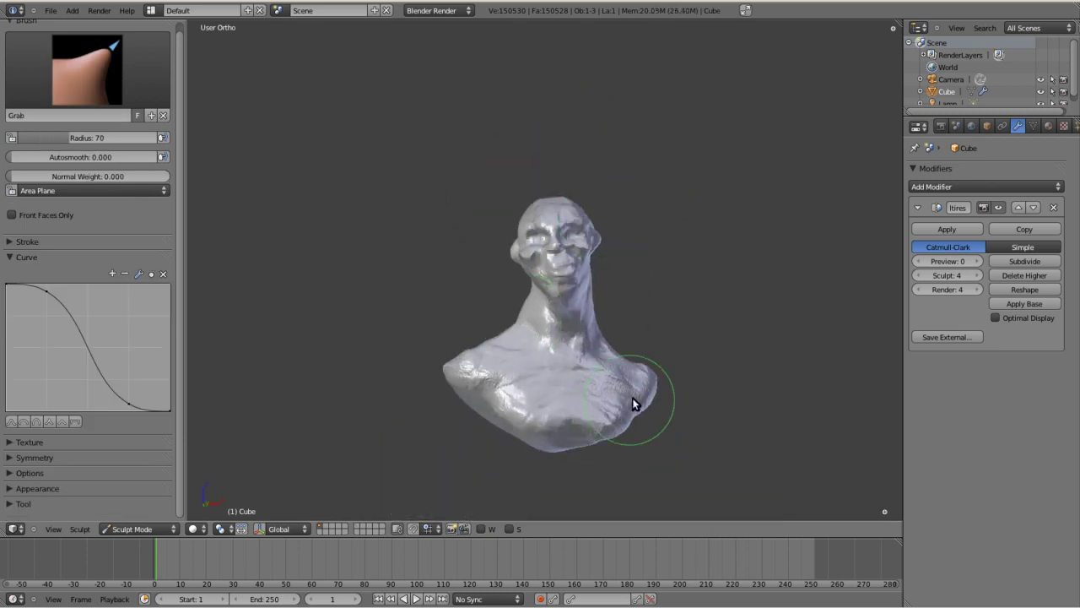
key(KP_3)
key(ctrl+KP_3)
key(ctrl+KP_1)
Scrape flat angular planes into the face and cheeks with the Scrape/Peaks brush at radius 47
mouse_move(503, 285)
middle_down()
mouse_move(576, 206)
mouse_move(513, 141)
mouse_move(468, 178)
mouse_move(533, 178)
mouse_move(483, 299)
mouse_move(658, 294)
mouse_move(520, 277)
mouse_move(363, 225)
mouse_move(525, 200)
mouse_move(511, 301)
mouse_move(453, 321)
mouse_move(489, 306)
mouse_move(383, 271)
mouse_move(564, 199)
mouse_move(651, 434)
mouse_move(517, 326)
mouse_move(541, 460)
mouse_move(683, 423)
middle_up()
scroll(515, 239, up, 5)
key(shift+6)
scroll(524, 200, up, 3)
Sculpt the nose, mouth and ears with the Clay brush from a side profile
scroll(683, 423, up, 3)
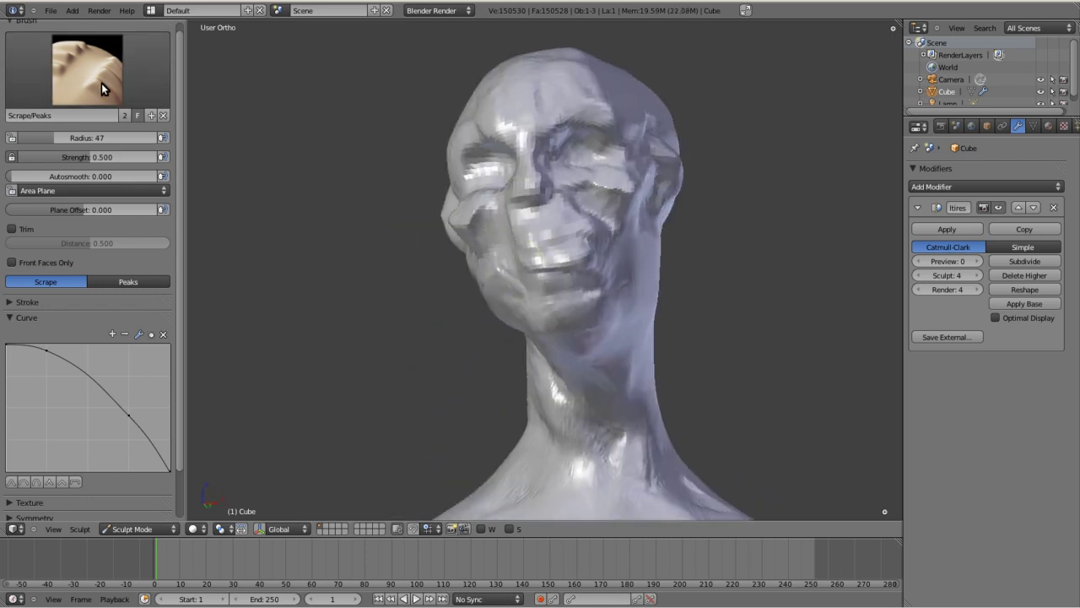
key(c)
mouse_move(497, 325)
middle_down()
mouse_move(500, 232)
mouse_move(505, 310)
mouse_move(451, 333)
mouse_move(589, 264)
mouse_move(519, 269)
mouse_move(531, 223)
mouse_move(480, 242)
mouse_move(427, 298)
mouse_move(605, 225)
mouse_move(559, 207)
mouse_move(535, 180)
mouse_move(644, 198)
mouse_move(540, 219)
mouse_move(566, 224)
mouse_move(514, 246)
mouse_move(573, 273)
mouse_move(589, 236)
mouse_move(455, 273)
mouse_move(492, 239)
mouse_move(588, 200)
mouse_move(430, 194)
mouse_move(512, 241)
mouse_move(434, 202)
mouse_move(541, 230)
mouse_move(565, 220)
mouse_move(545, 243)
mouse_move(564, 341)
mouse_move(501, 277)
mouse_move(554, 367)
mouse_move(595, 349)
mouse_move(540, 273)
mouse_move(465, 354)
mouse_move(574, 450)
middle_up()
scroll(559, 207, up, 2)
scroll(644, 198, down, 2)
Smooth the back of the head with the Scrape/Peaks brush at radius 25
click(87, 69)
click(400, 205)
scroll(518, 194, down, 2)
scroll(602, 253, up, 5)
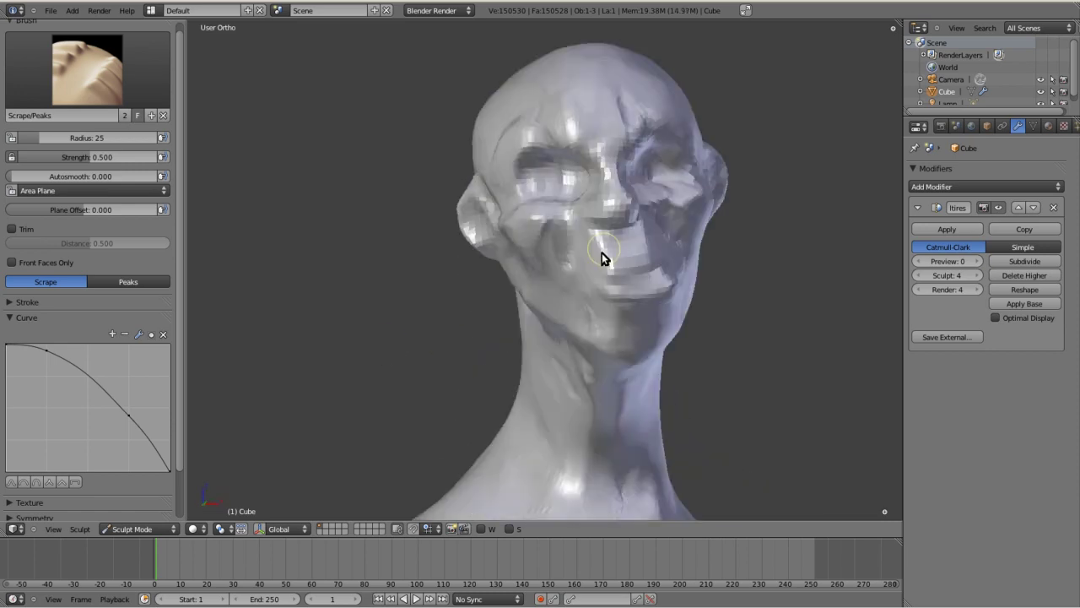
middle_drag(601, 252, 605, 318)
mouse_move(627, 354)
middle_down()
mouse_move(582, 299)
mouse_move(364, 221)
middle_up()
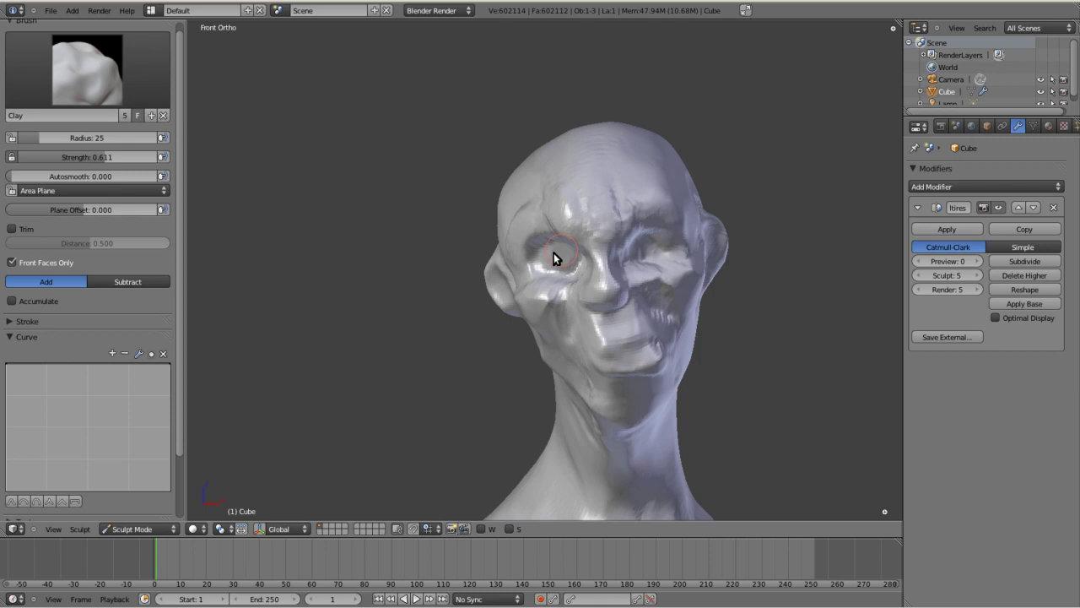
Add clay strokes around the left eye socket, viewed from three-quarter and frontal angles
mouse_move(646, 239)
middle_down()
mouse_move(414, 234)
mouse_move(647, 150)
middle_up()
scroll(647, 149, up, 4)
mouse_move(569, 147)
middle_down()
mouse_move(591, 224)
mouse_move(566, 208)
mouse_move(638, 224)
mouse_move(538, 334)
middle_up()
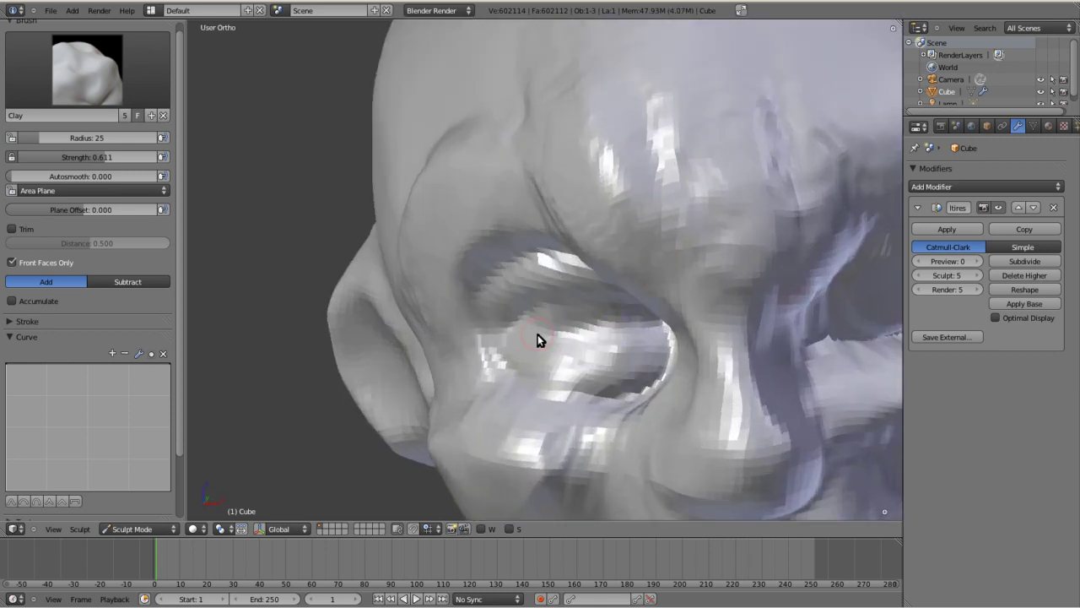
scroll(549, 188, down, 4)
scroll(482, 177, up, 4)
scroll(591, 284, down, 4)
scroll(560, 279, up, 3)
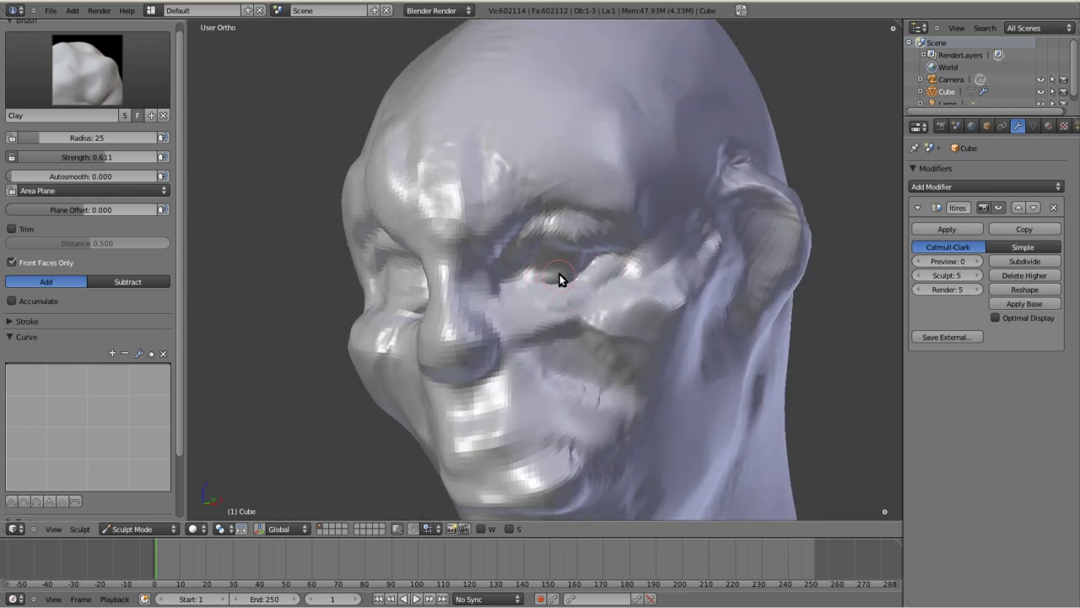
scroll(560, 279, down, 2)
mouse_move(588, 282)
middle_down()
mouse_move(453, 270)
mouse_move(518, 211)
mouse_move(673, 228)
mouse_move(487, 234)
middle_up()
scroll(417, 265, up, 3)
scroll(459, 318, down, 2)
mouse_move(458, 318)
middle_down()
mouse_move(648, 179)
mouse_move(567, 239)
mouse_move(577, 222)
mouse_move(555, 221)
middle_up()
scroll(567, 239, up, 2)
scroll(532, 286, down, 4)
scroll(600, 219, up, 2)
drag(582, 254, 520, 244)
mouse_move(556, 203)
mouse_down()
mouse_move(555, 255)
mouse_move(554, 176)
mouse_up()
scroll(554, 256, up, 2)
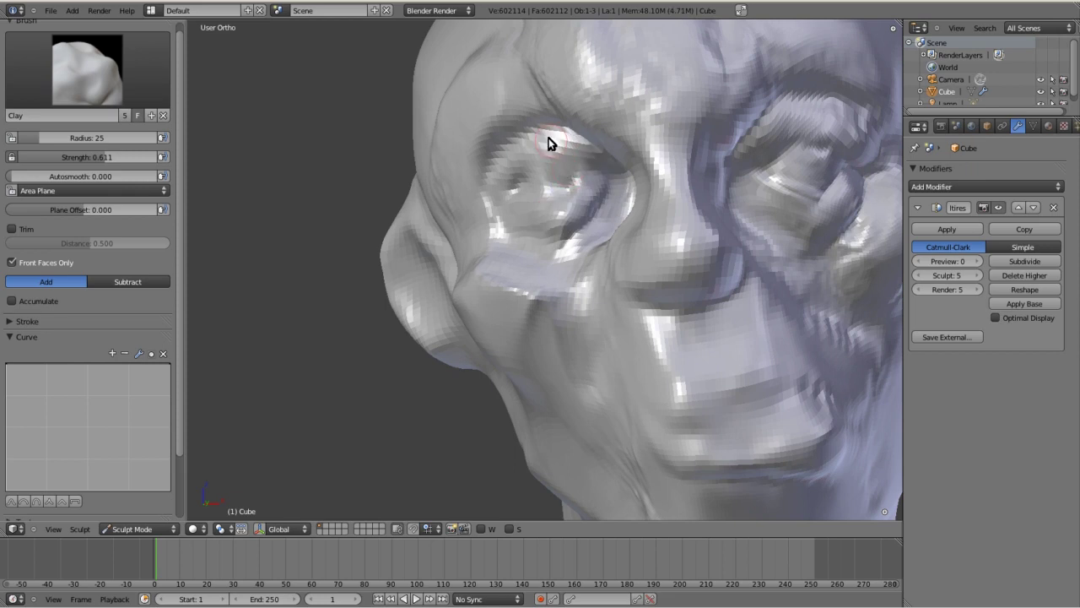
scroll(444, 194, down, 3)
Switch to the Grab brush and enlarge its radius in front view
key(KP_1)
key(g)
mouse_move(596, 277)
middle_down()
mouse_move(543, 192)
mouse_move(673, 203)
mouse_move(543, 149)
mouse_move(560, 92)
middle_up()
scroll(543, 192, down, 3)
key(f)
click(535, 243)
scroll(542, 149, up, 2)
scroll(560, 92, down, 2)
scroll(597, 143, up, 2)
mouse_move(597, 142)
middle_down()
mouse_move(550, 234)
mouse_move(495, 171)
middle_up()
Switch to the Clay brush and build up clay around the eye area
key(c)
scroll(525, 234, up, 3)
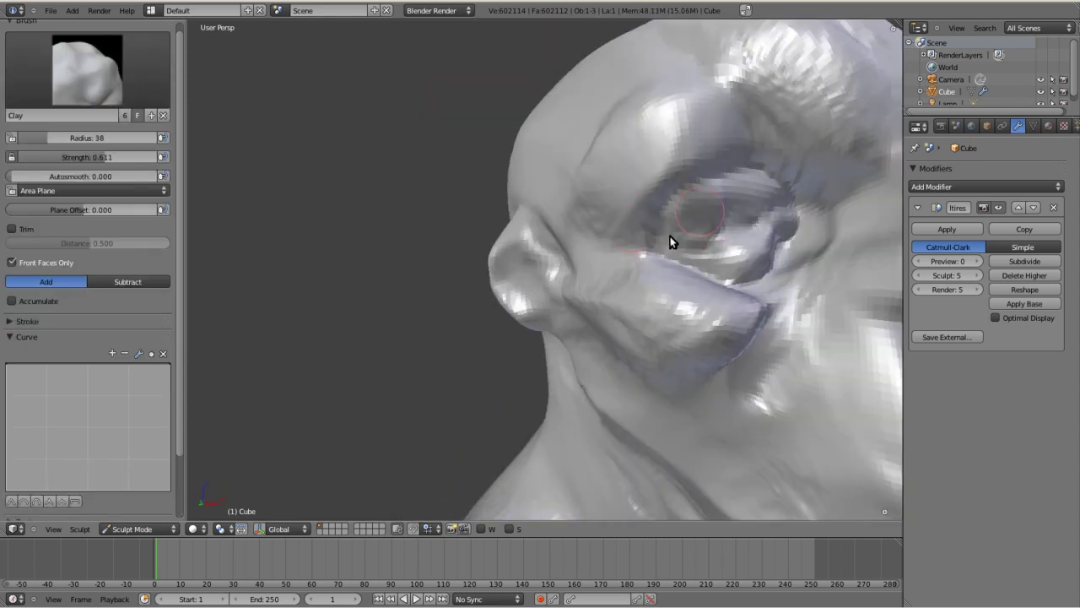
scroll(482, 169, down, 5)
scroll(506, 182, up, 6)
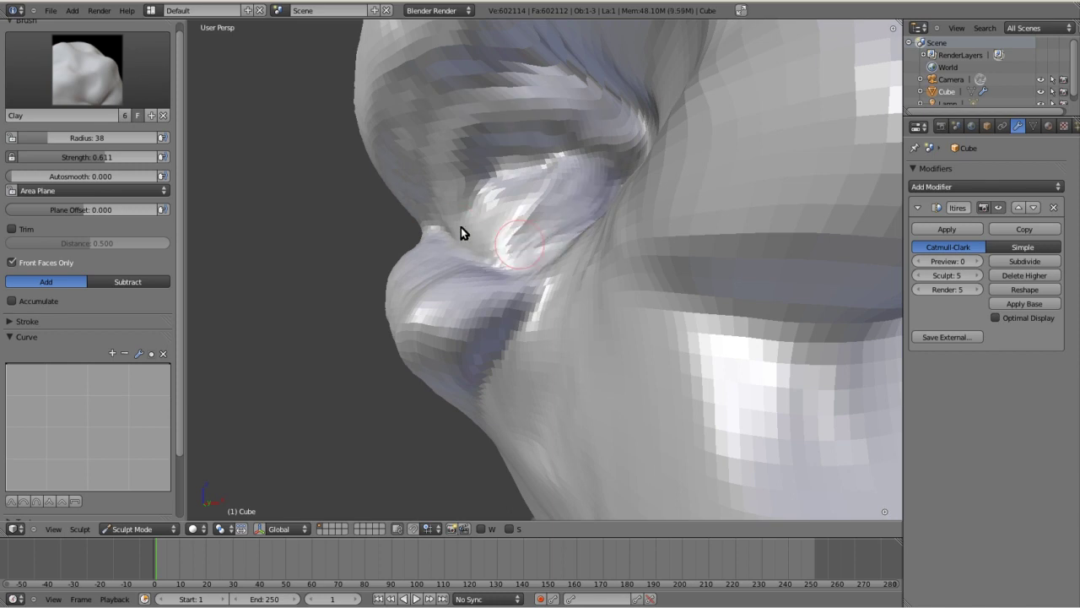
middle_drag(460, 230, 709, 251)
scroll(606, 220, down, 5)
scroll(680, 366, up, 3)
middle_drag(680, 367, 566, 279)
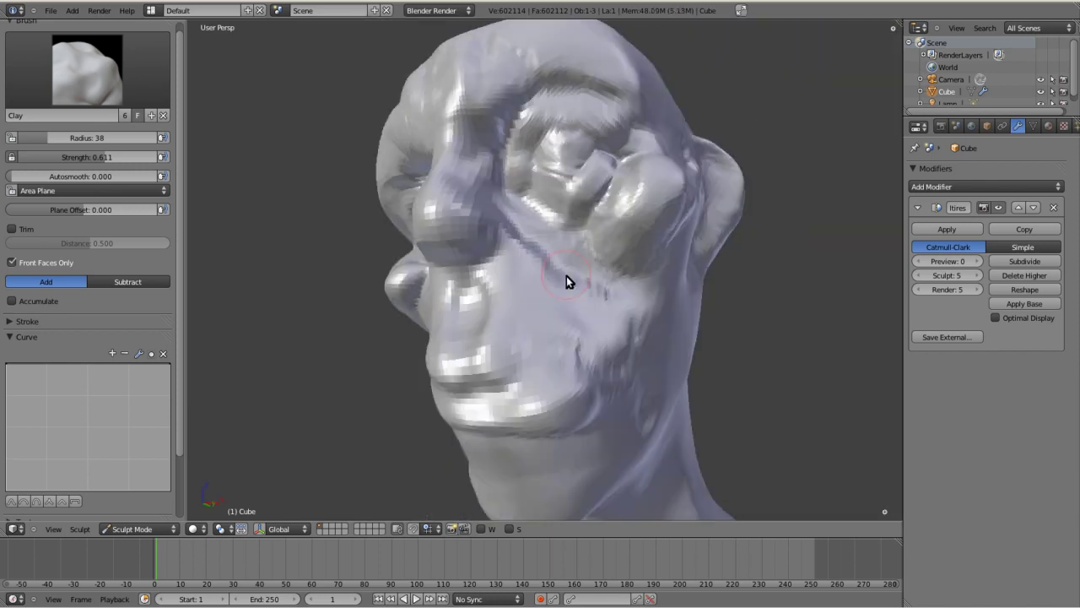
scroll(567, 282, down, 2)
mouse_move(548, 354)
middle_down()
mouse_move(530, 244)
mouse_move(552, 251)
mouse_move(464, 240)
mouse_move(641, 337)
mouse_move(518, 277)
mouse_move(512, 307)
mouse_move(462, 206)
middle_up()
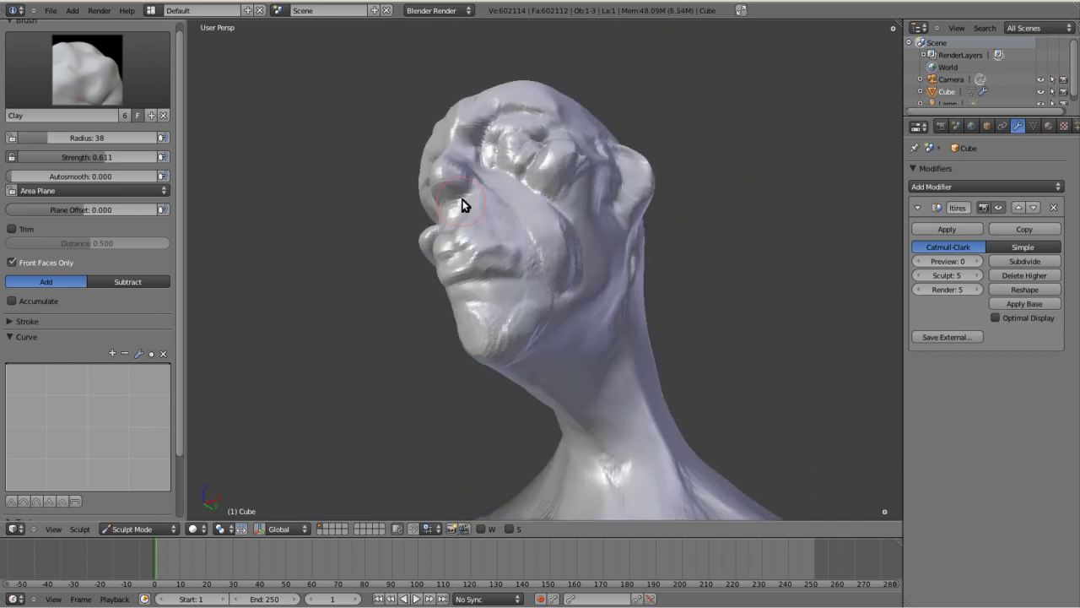
Keep building clay on the nose and face from side, underside and front views
scroll(461, 206, down, 2)
scroll(457, 209, up, 5)
scroll(546, 200, up, 2)
scroll(572, 254, up, 2)
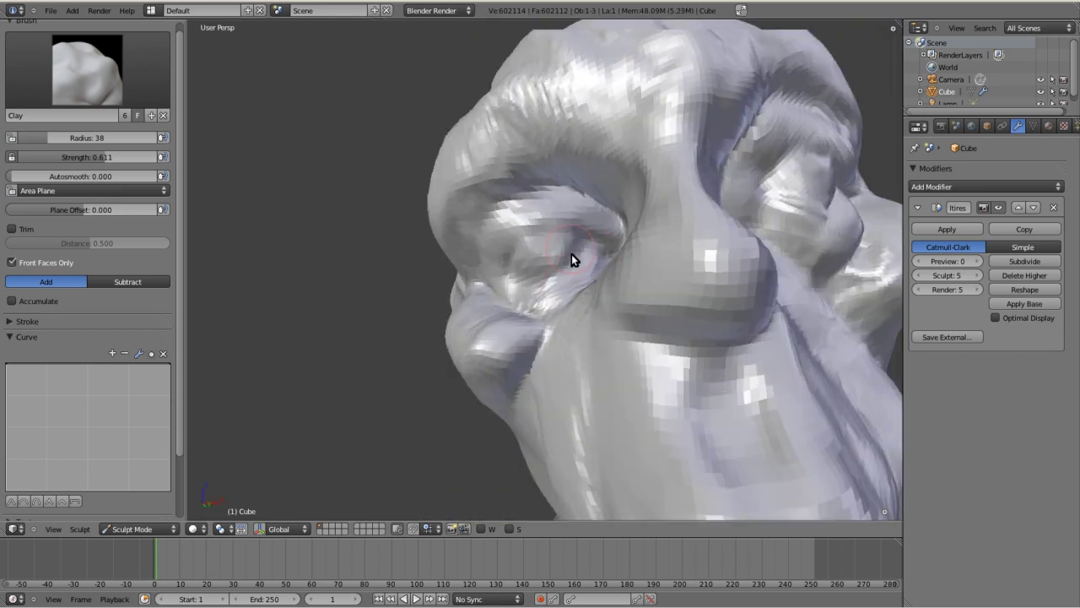
scroll(571, 254, up, 2)
scroll(554, 214, down, 5)
scroll(469, 246, down, 2)
mouse_move(469, 247)
middle_down()
mouse_move(447, 259)
mouse_move(526, 140)
middle_up()
scroll(512, 186, down, 4)
scroll(697, 317, up, 4)
mouse_move(697, 318)
middle_down()
mouse_move(745, 465)
mouse_move(672, 147)
mouse_move(487, 160)
mouse_move(407, 195)
mouse_move(641, 282)
middle_up()
scroll(406, 195, down, 3)
scroll(642, 282, up, 3)
scroll(631, 318, down, 2)
mouse_move(433, 253)
middle_down()
mouse_move(631, 318)
mouse_move(468, 268)
mouse_move(518, 326)
middle_up()
scroll(366, 244, down, 3)
scroll(366, 244, up, 3)
Switch to the Scrape/Peaks brush at radius 38, strength 0.486, and check the profile
key(shift+5)
mouse_move(366, 244)
middle_down()
mouse_move(473, 335)
mouse_move(448, 352)
mouse_move(562, 212)
mouse_move(524, 282)
mouse_move(681, 345)
middle_up()
mouse_move(719, 282)
middle_down()
mouse_move(405, 309)
mouse_move(603, 283)
mouse_move(437, 292)
mouse_move(610, 205)
mouse_move(537, 202)
mouse_move(383, 226)
mouse_move(528, 188)
mouse_move(602, 285)
middle_up()
mouse_move(460, 268)
middle_down()
mouse_move(577, 257)
mouse_move(681, 222)
mouse_move(437, 254)
mouse_move(476, 256)
mouse_move(577, 199)
mouse_move(410, 312)
mouse_move(408, 247)
mouse_move(636, 297)
mouse_move(465, 205)
mouse_move(568, 296)
mouse_move(416, 186)
mouse_move(705, 132)
mouse_move(516, 296)
mouse_move(432, 331)
middle_up()
scroll(687, 249, down, 4)
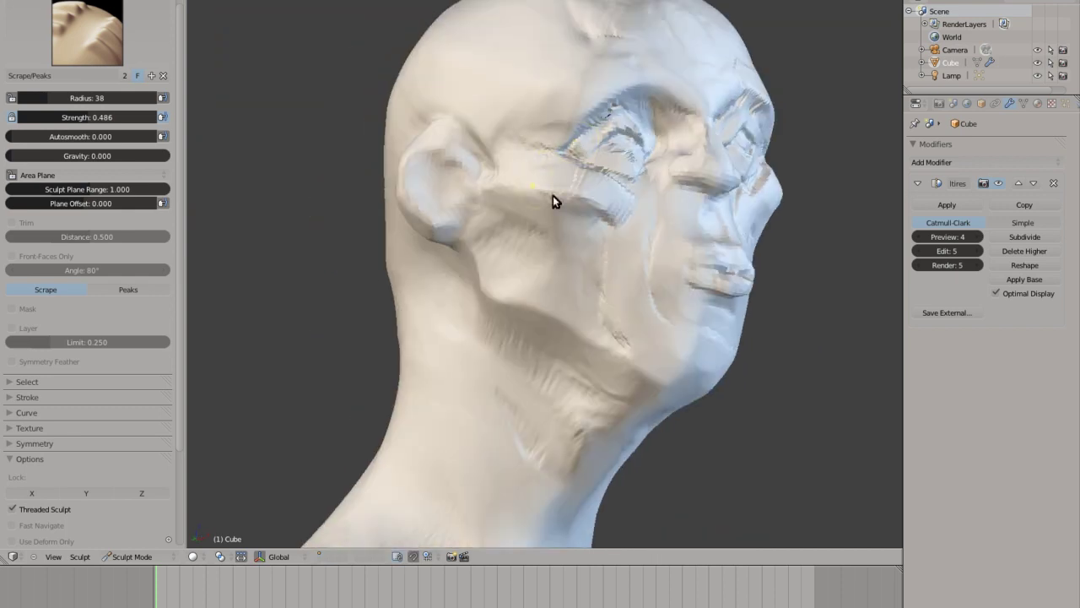
Scrape down the face and head sides, orbiting from front to back and round to the face
mouse_move(459, 108)
middle_down()
mouse_move(549, 224)
mouse_move(489, 180)
mouse_move(553, 376)
mouse_move(475, 227)
mouse_move(394, 241)
middle_up()
scroll(393, 241, up, 5)
middle_drag(345, 301, 463, 210)
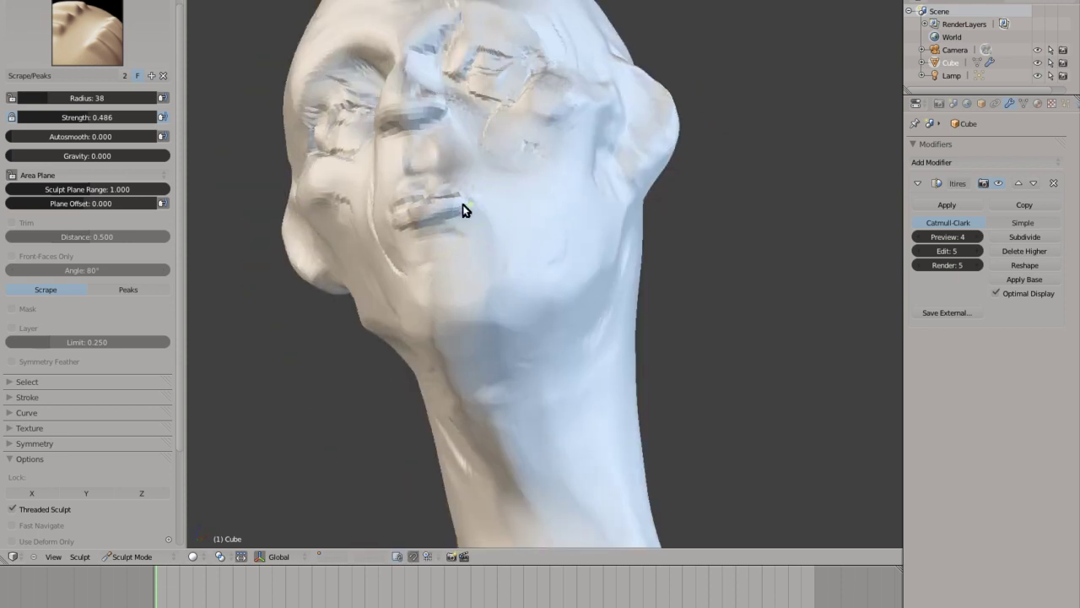
scroll(506, 366, up, 2)
mouse_move(506, 367)
middle_down()
mouse_move(385, 211)
mouse_move(395, 244)
mouse_move(563, 232)
mouse_move(410, 137)
middle_up()
Cycle through Inflate, Grab and Scrape brushes, then raise the Multires sculpt level to 6
scroll(410, 137, down, 3)
key(i)
mouse_move(459, 193)
middle_down()
mouse_move(463, 108)
mouse_move(538, 73)
mouse_move(311, 222)
mouse_move(579, 219)
middle_up()
key(g)
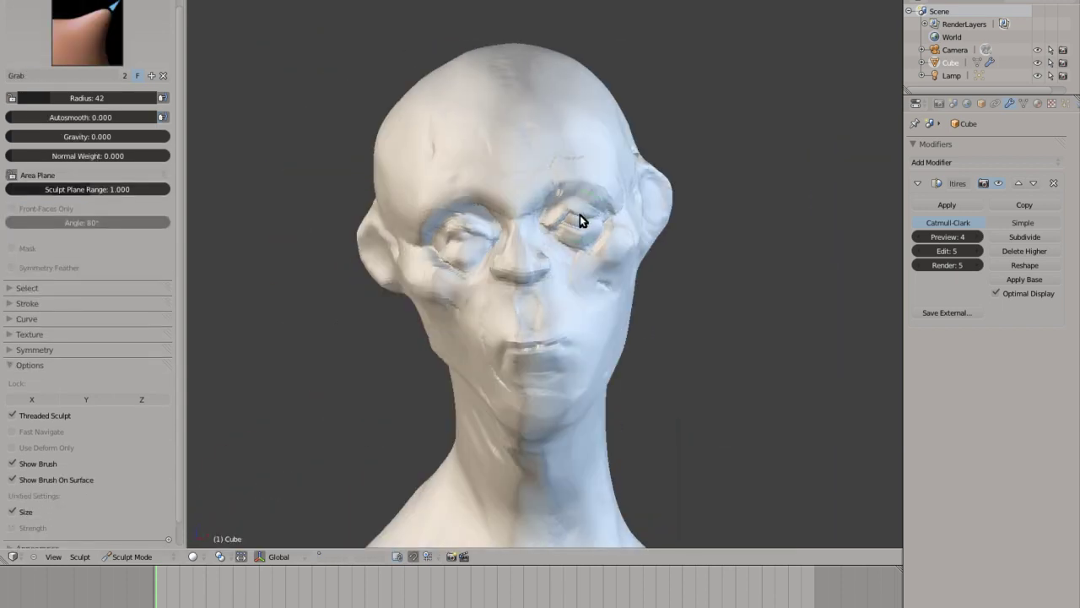
scroll(579, 219, up, 3)
key(shift+t)
mouse_move(424, 265)
middle_down()
mouse_move(550, 116)
mouse_move(451, 43)
middle_up()
key(KP_1)
scroll(779, 157, down, 4)
key(ctrl+6)
Build clay into the eye sockets, then pull the surface with the Grab brush
key(c)
scroll(484, 188, up, 5)
scroll(485, 194, up, 2)
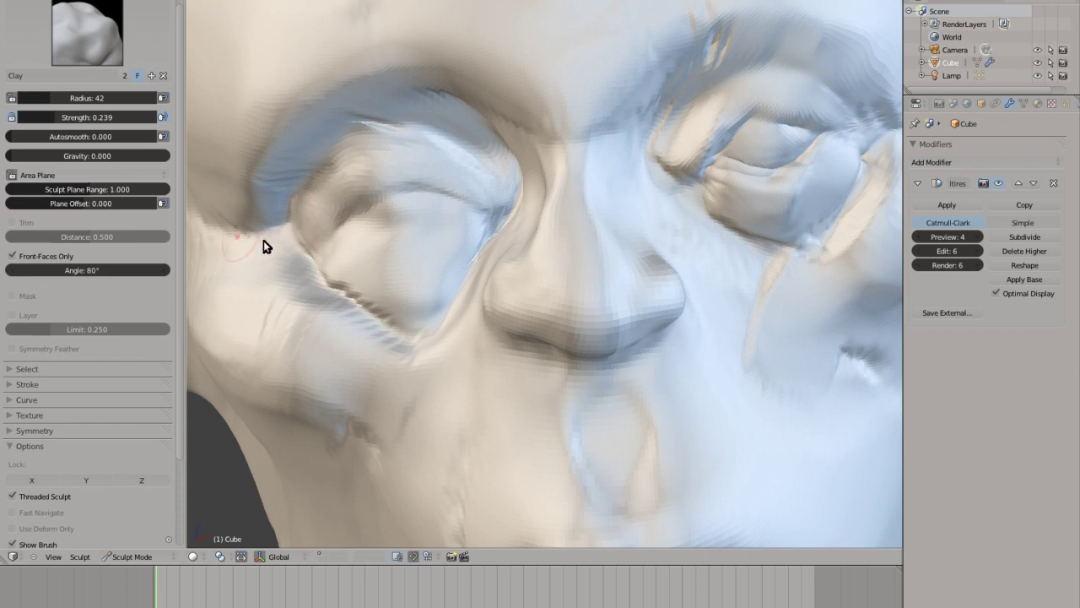
scroll(451, 252, up, 2)
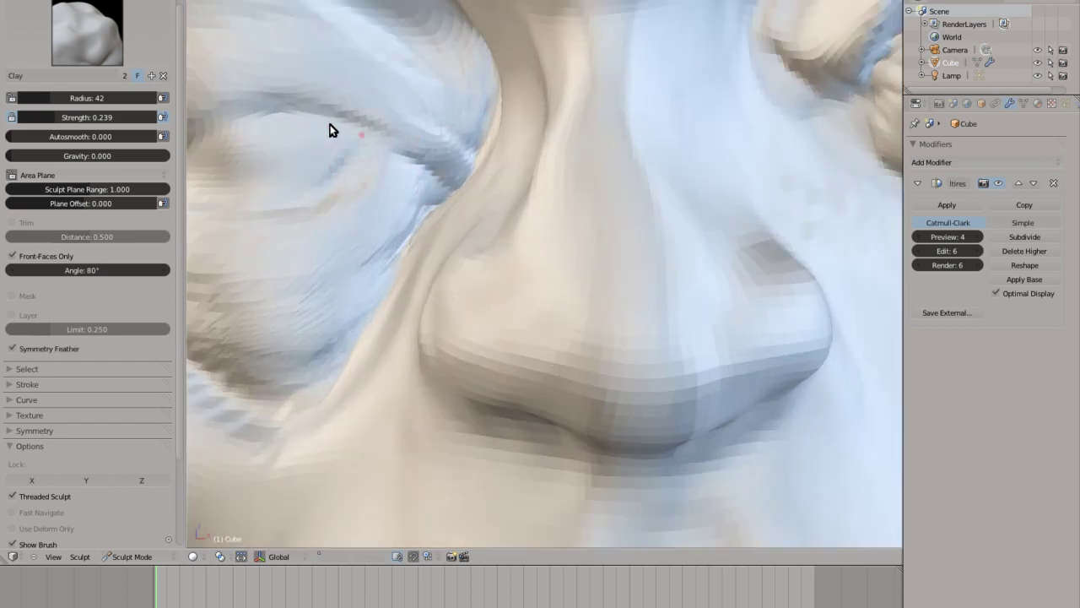
scroll(364, 169, up, 1)
scroll(490, 284, up, 2)
scroll(490, 284, down, 3)
scroll(387, 249, down, 2)
key(g)
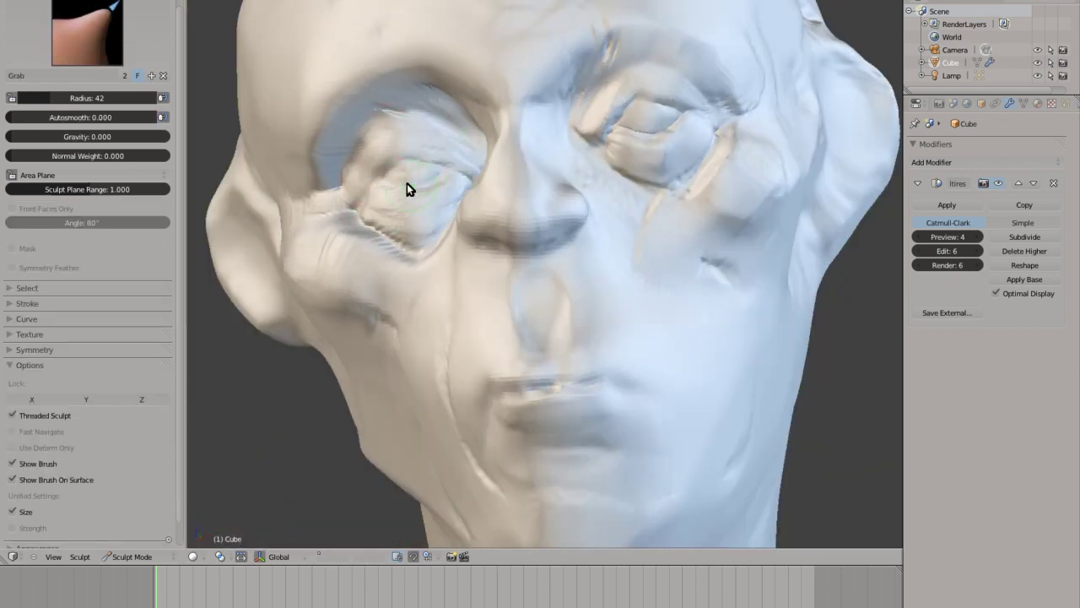
mouse_move(378, 171)
middle_down()
mouse_move(497, 109)
mouse_move(494, 345)
middle_up()
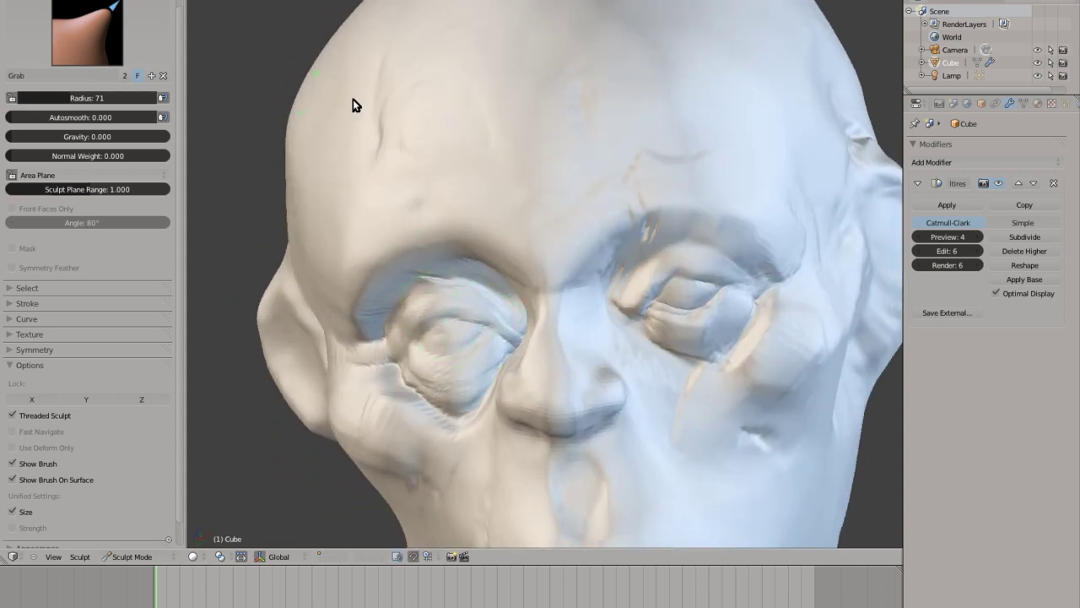
Build fuller eyelids with the Clay brush at radius 33, strength 0.239
key(c)
scroll(722, 268, up, 2)
scroll(776, 354, up, 2)
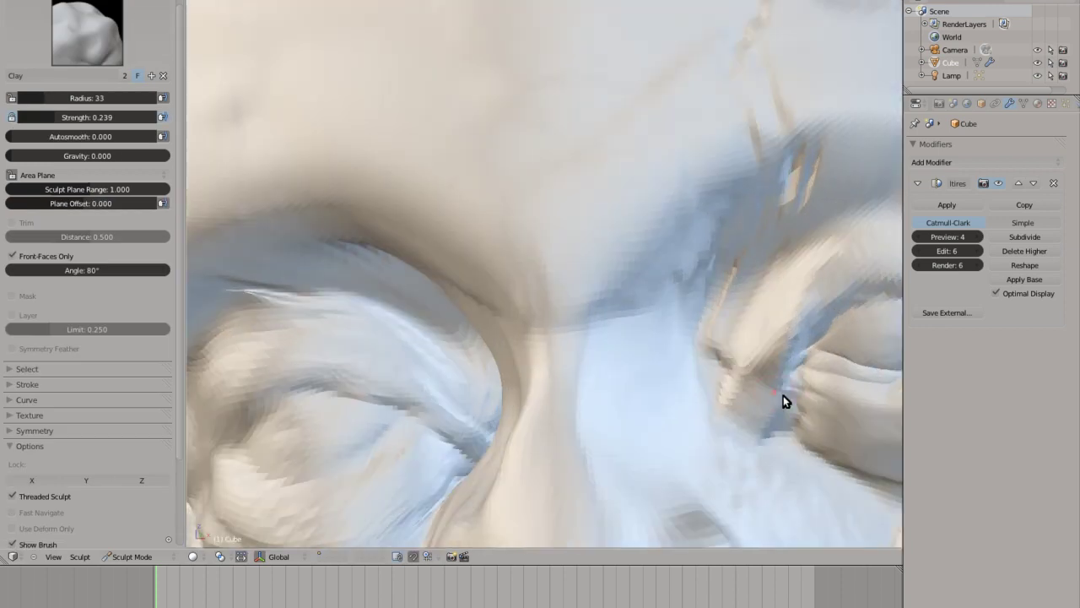
scroll(692, 356, up, 1)
scroll(640, 355, down, 1)
scroll(582, 351, down, 1)
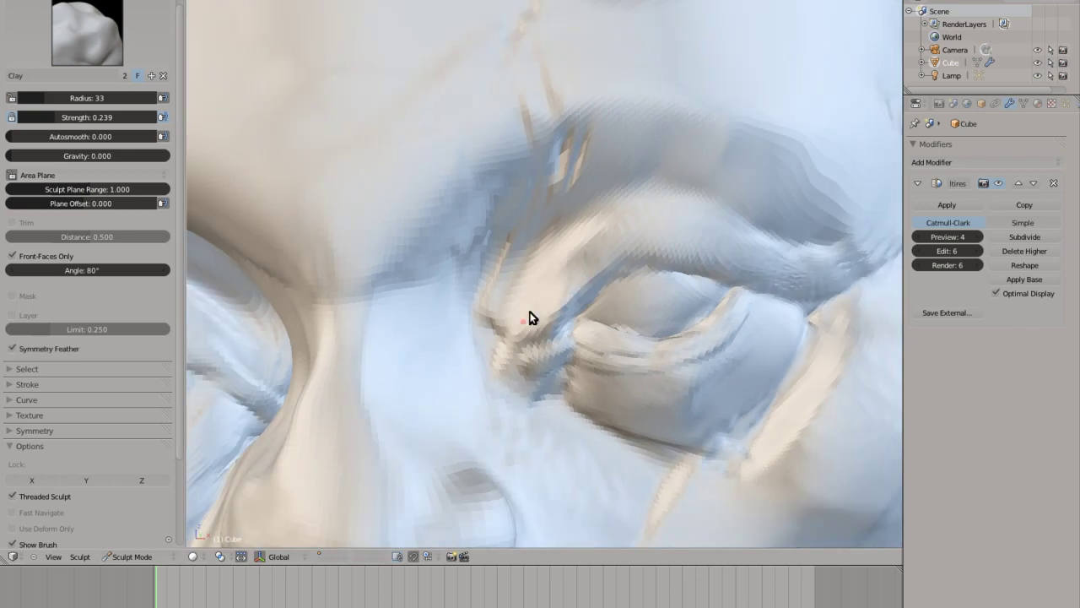
scroll(666, 287, down, 2)
scroll(566, 287, up, 2)
scroll(498, 253, up, 1)
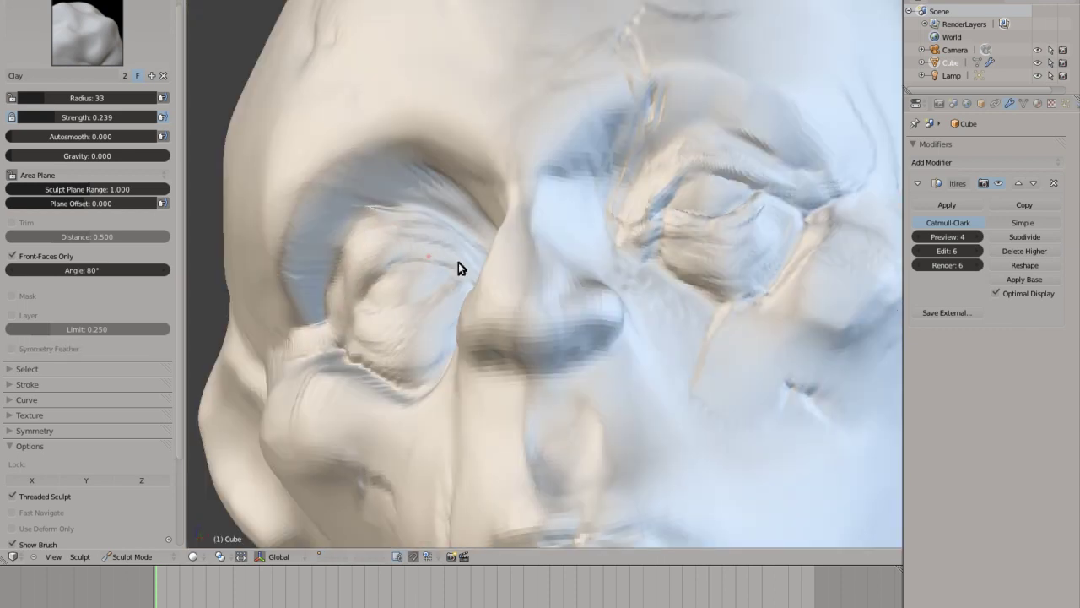
scroll(439, 372, up, 1)
scroll(309, 419, down, 1)
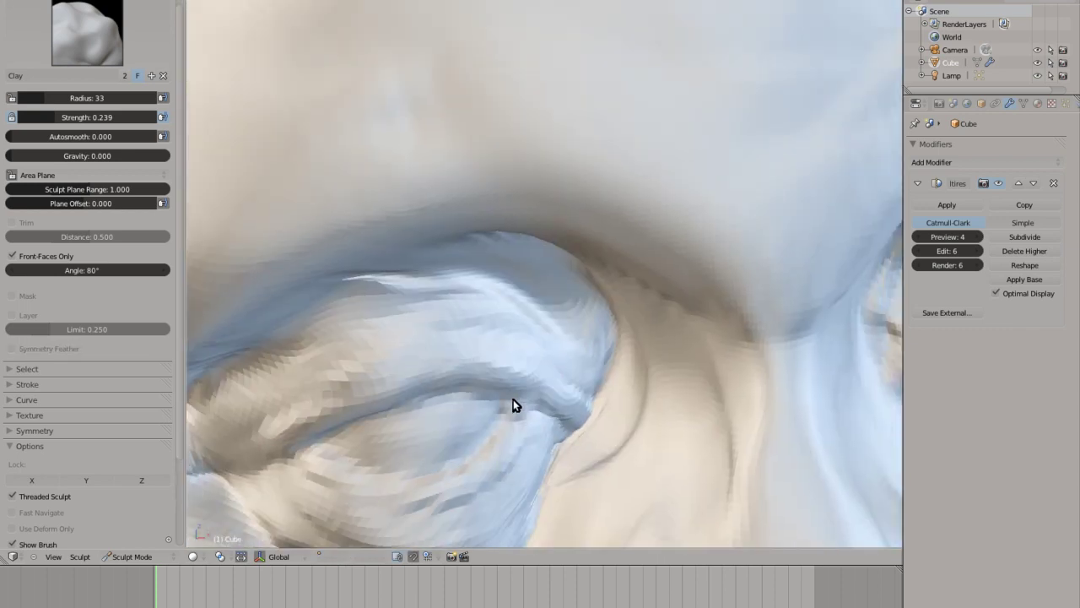
scroll(568, 412, up, 1)
scroll(422, 329, down, 2)
scroll(396, 199, down, 1)
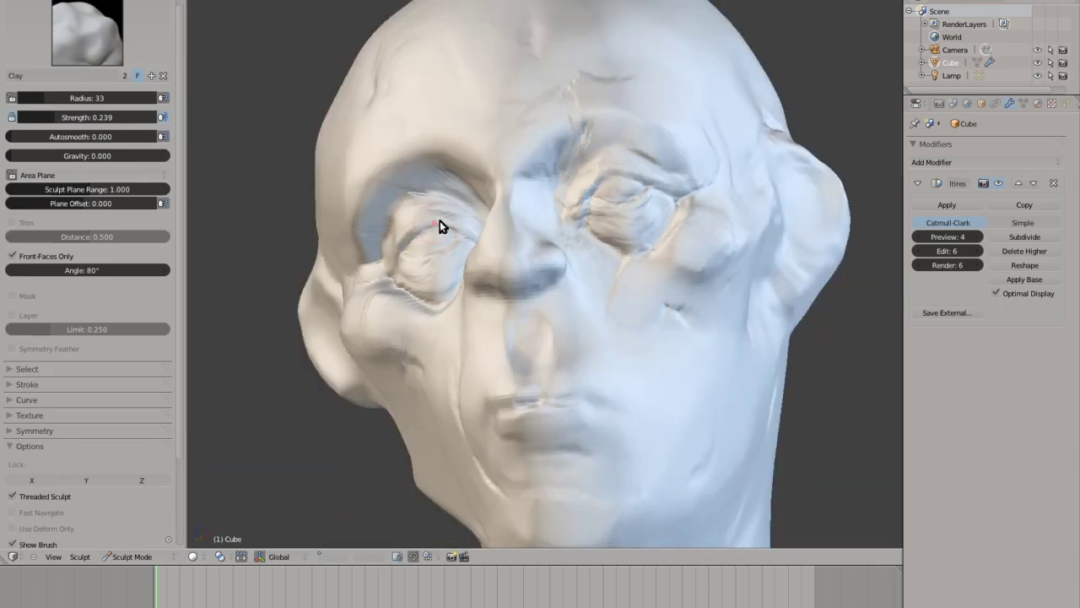
scroll(481, 211, up, 2)
Add clay strokes along both brow ridges with a smaller Clay radius
scroll(565, 161, down, 1)
mouse_move(606, 120)
mouse_down()
mouse_move(651, 113)
mouse_move(363, 176)
mouse_up()
scroll(506, 198, down, 2)
scroll(543, 220, up, 2)
Enlarge the Clay radius and sculpt the ear's rim and inner bowl
mouse_move(530, 397)
middle_down()
mouse_move(468, 345)
mouse_move(482, 276)
mouse_move(627, 294)
mouse_move(422, 338)
mouse_move(603, 342)
mouse_move(542, 250)
mouse_move(481, 190)
mouse_move(644, 220)
middle_up()
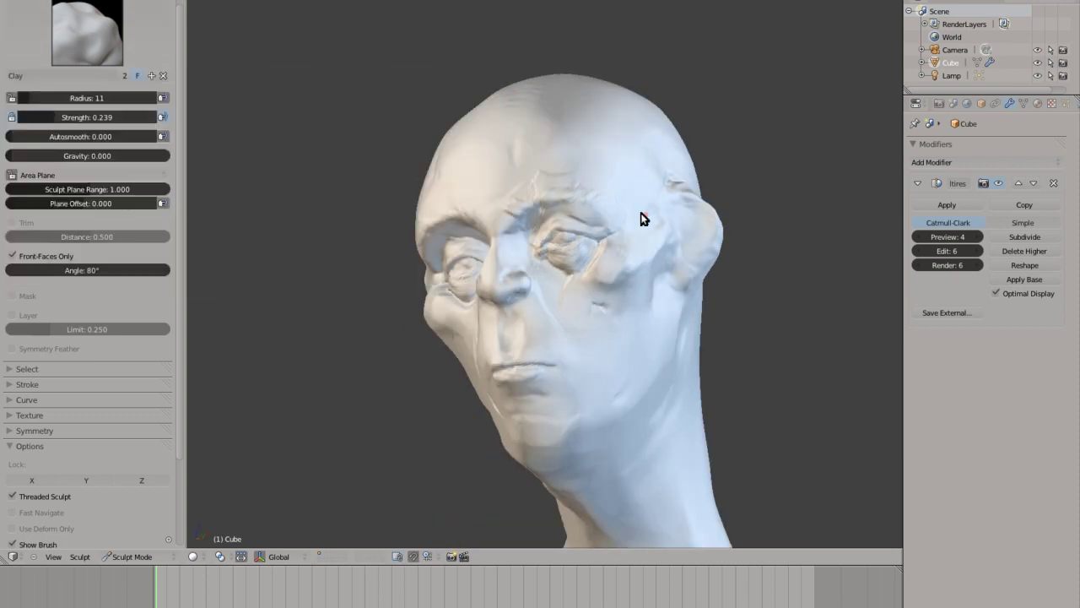
scroll(515, 225, up, 3)
mouse_move(549, 263)
middle_down()
mouse_move(562, 298)
mouse_move(629, 261)
mouse_move(507, 289)
mouse_move(514, 350)
mouse_move(540, 391)
mouse_move(520, 232)
middle_up()
scroll(506, 289, up, 3)
scroll(506, 289, down, 3)
scroll(521, 232, down, 3)
mouse_move(437, 244)
middle_down()
mouse_move(506, 279)
mouse_move(562, 333)
mouse_move(494, 292)
mouse_move(546, 362)
middle_up()
scroll(494, 292, up, 3)
scroll(559, 258, down, 3)
scroll(545, 362, up, 3)
scroll(631, 413, down, 2)
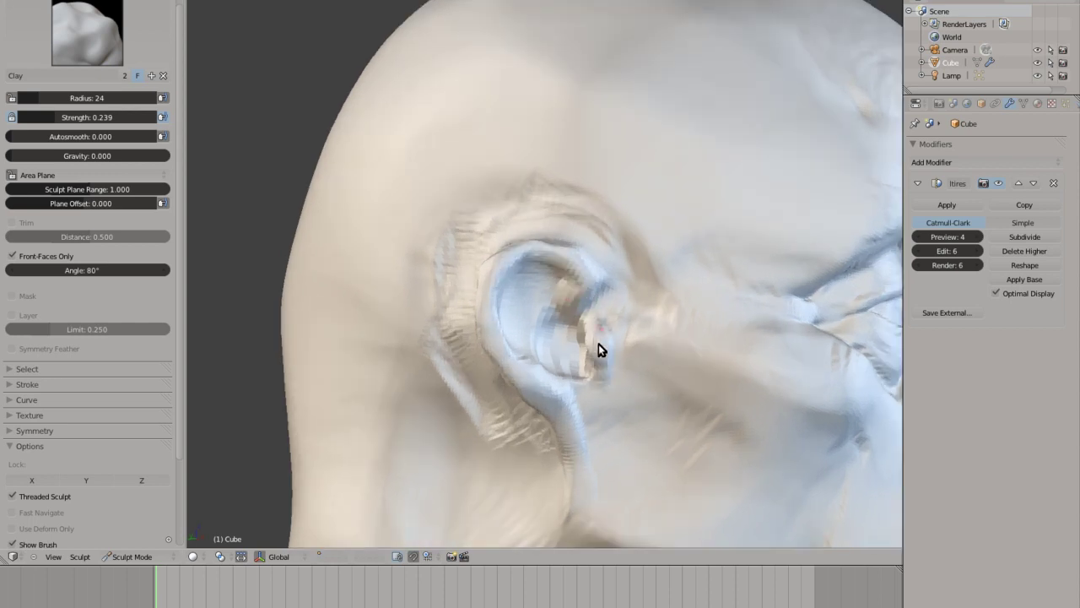
scroll(598, 350, down, 3)
scroll(408, 277, up, 3)
Orbit from the ear round to the face and around the head to review the sculpt
mouse_move(542, 427)
middle_down()
mouse_move(374, 278)
mouse_move(545, 265)
mouse_move(636, 235)
mouse_move(396, 285)
mouse_move(603, 179)
middle_up()
scroll(545, 265, down, 2)
scroll(550, 274, up, 2)
scroll(586, 259, down, 2)
scroll(636, 235, up, 2)
scroll(637, 235, up, 2)
middle_drag(512, 163, 680, 241)
Switch to the Scrape brush and orbit the head to inspect both side profiles
key(shift+t)
mouse_move(757, 265)
middle_down()
mouse_move(467, 125)
mouse_move(408, 193)
mouse_move(258, 186)
middle_up()
scroll(285, 152, down, 2)
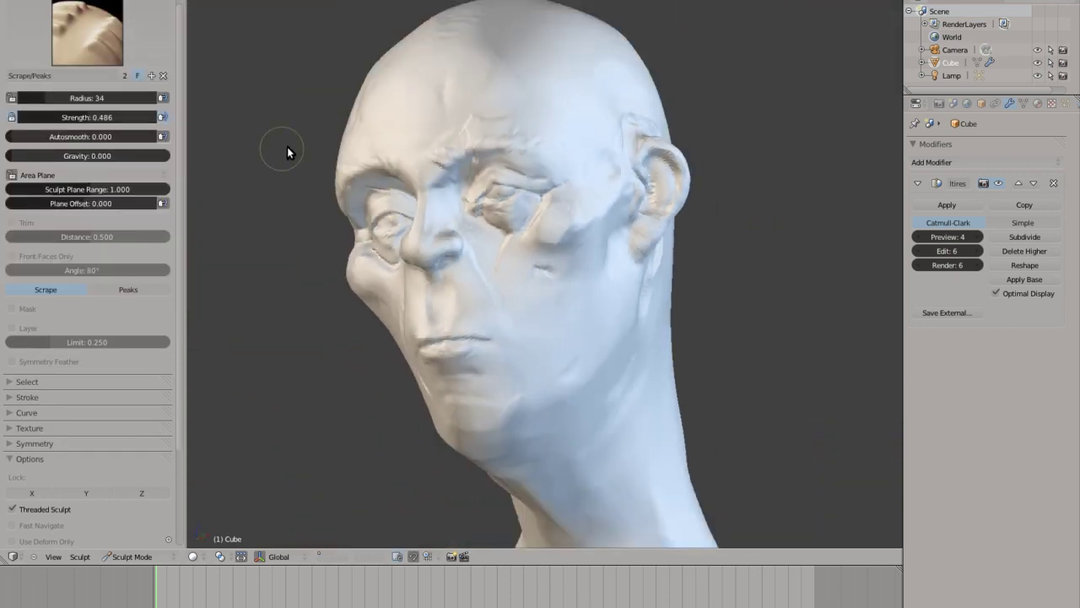
middle_drag(284, 152, 512, 169)
scroll(391, 184, up, 2)
middle_drag(391, 184, 571, 108)
scroll(547, 72, up, 3)
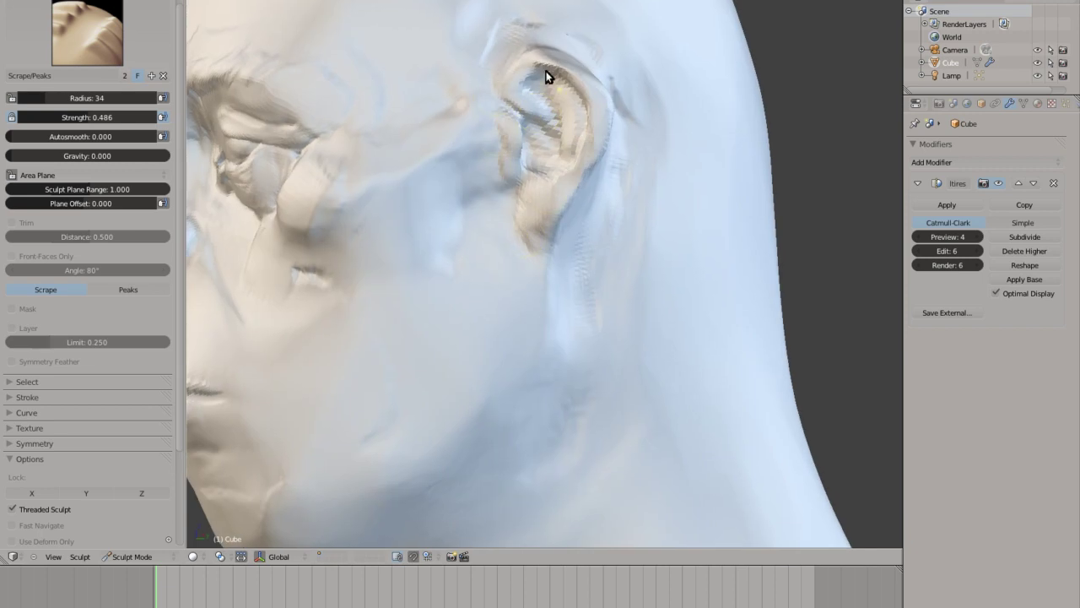
scroll(541, 145, down, 3)
scroll(482, 239, up, 2)
mouse_move(540, 144)
middle_down()
mouse_move(483, 239)
mouse_move(414, 169)
middle_up()
scroll(414, 215, down, 2)
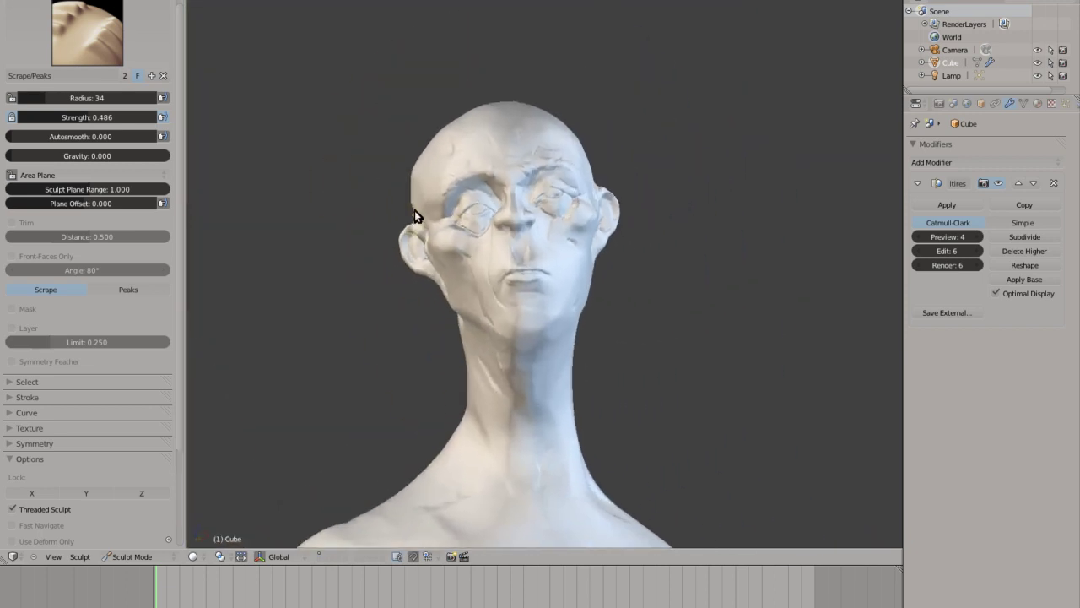
With the Crease brush, stroke the brow furrows, upper lip line, cheek, and between the brows onto the eyelid
key(shift+c)
middle_drag(555, 198, 448, 191)
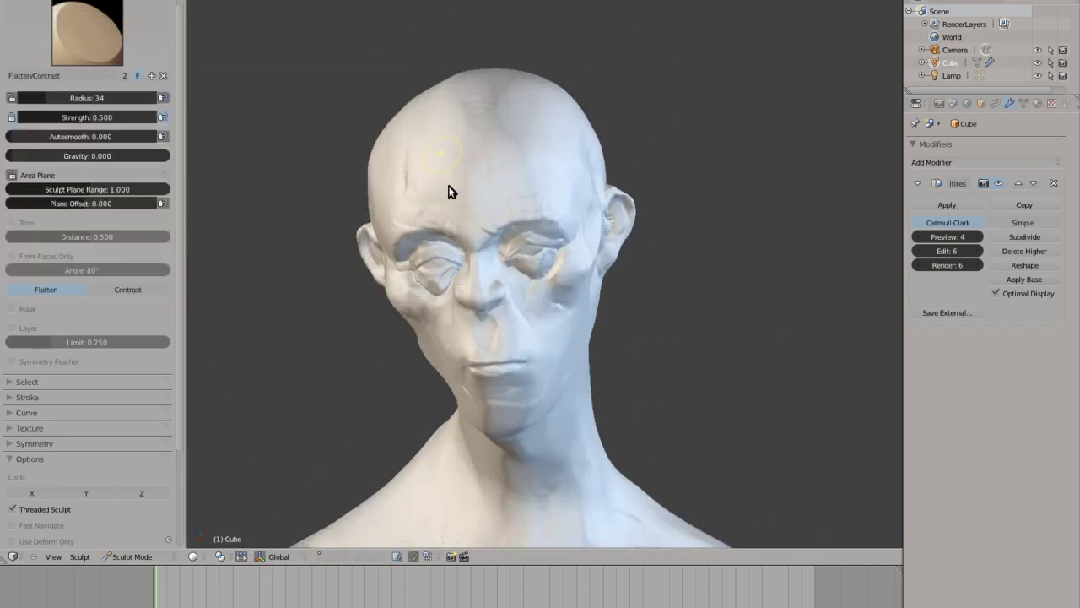
scroll(310, 145, up, 3)
drag(524, 115, 560, 166)
drag(540, 331, 446, 354)
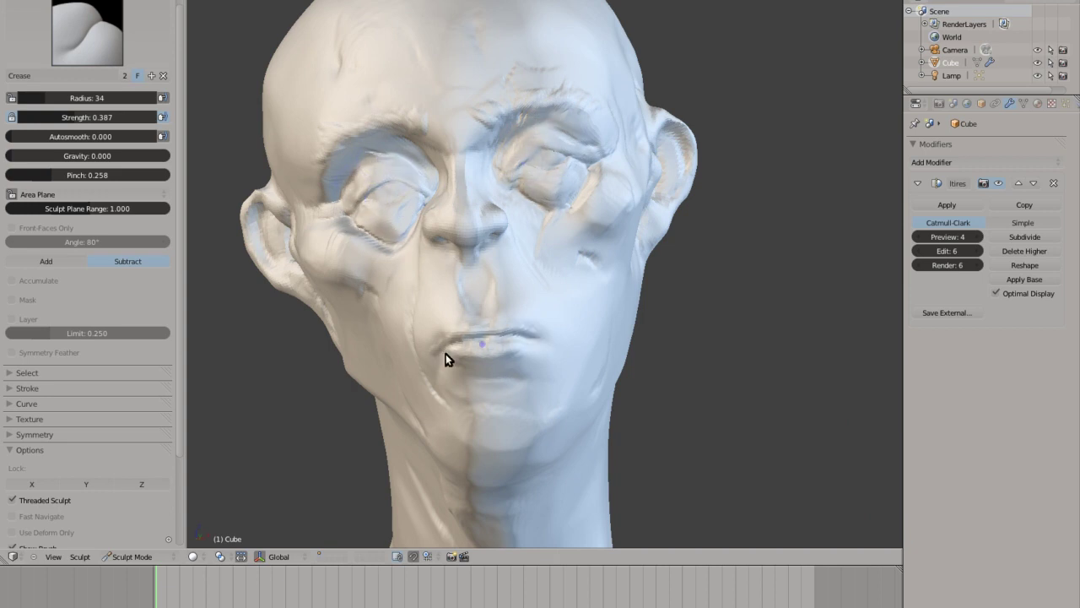
drag(591, 253, 363, 285)
drag(496, 145, 485, 198)
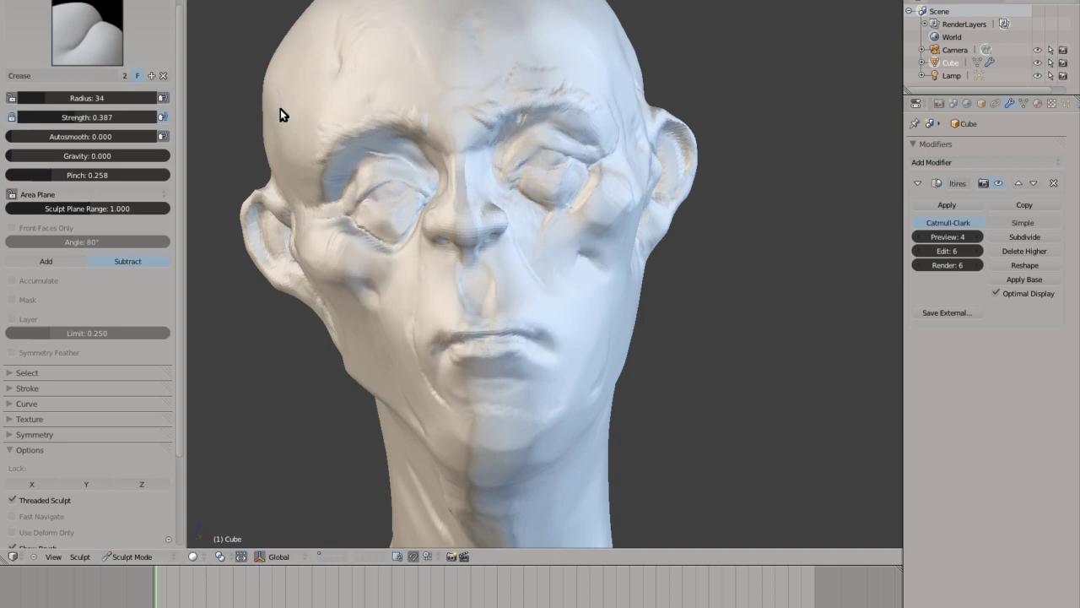